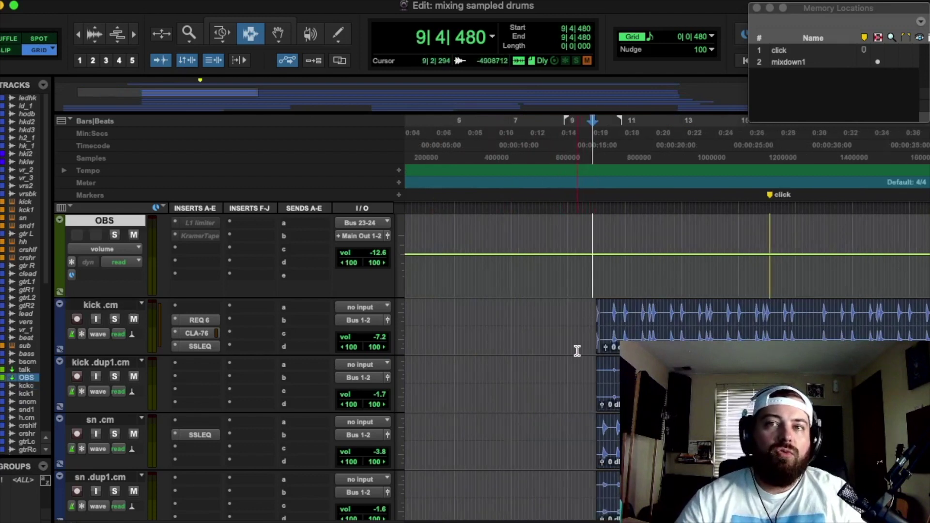
# Examine the kick and snare sample clips along the timeline, from their start near bar 9 onward.
pyautogui.hscroll(5, 579, 351)
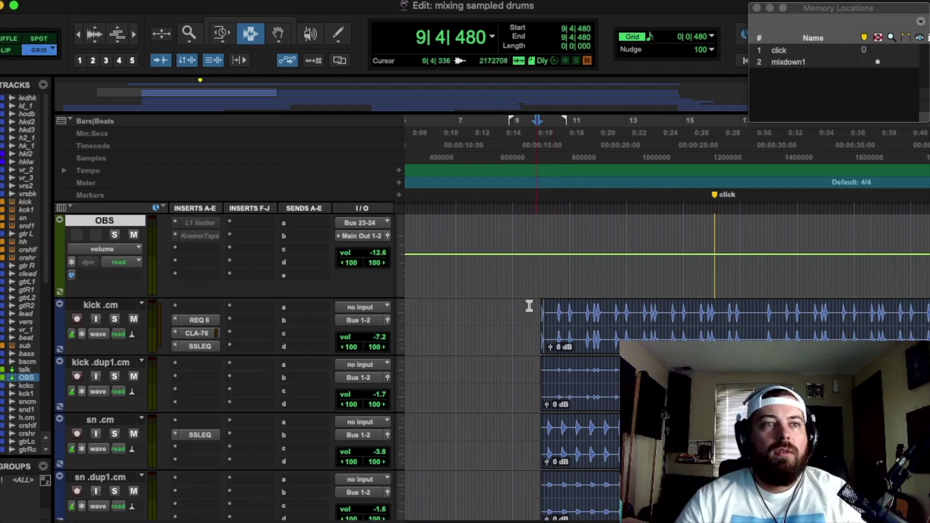
pyautogui.hscroll(1, 538, 344)
pyautogui.hscroll(5, 533, 339)
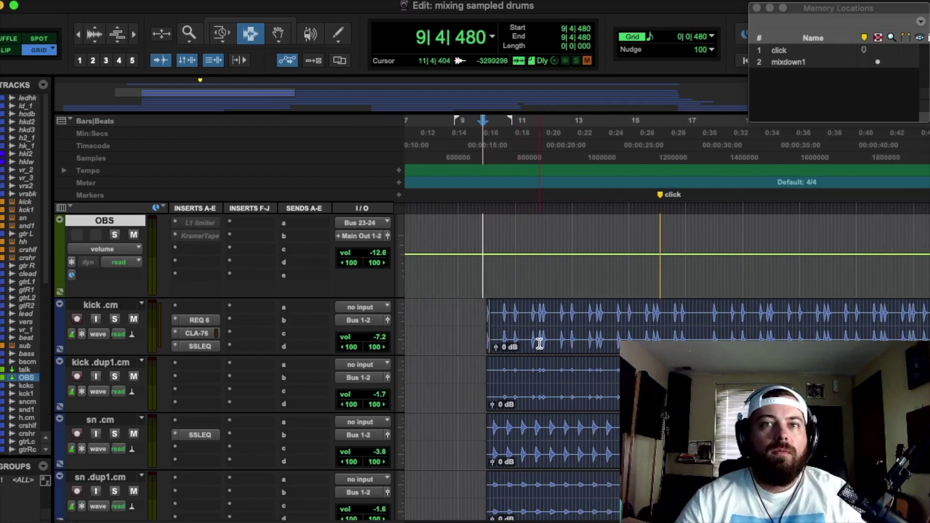
pyautogui.click(477, 300)
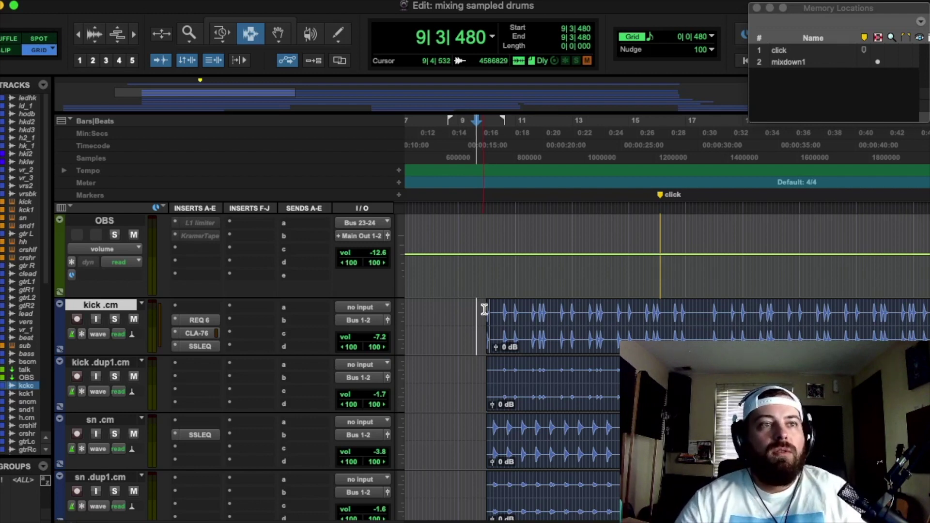
pyautogui.click(511, 306)
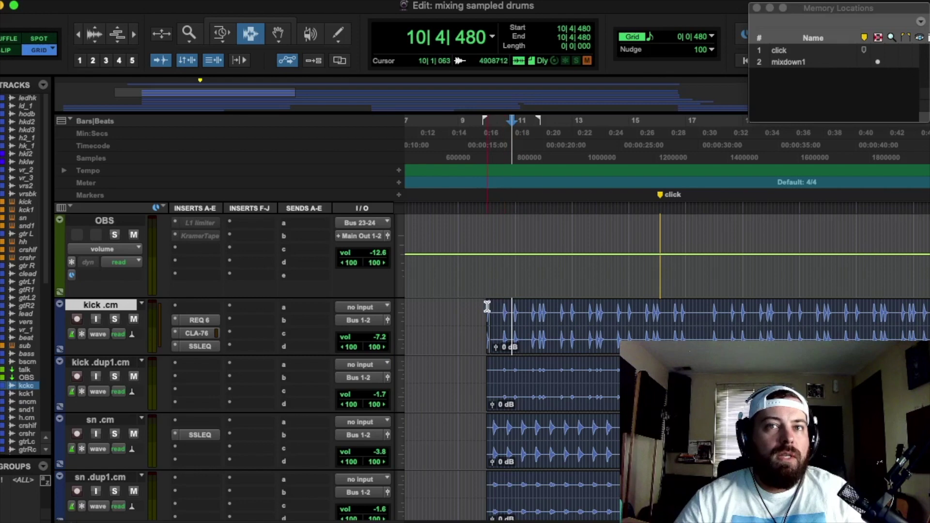
pyautogui.click(531, 308)
pyautogui.press('super+bracketright')
pyautogui.press('super+bracketright')
pyautogui.hscroll(-3, 580, 310)
pyautogui.hscroll(5, 675, 315)
pyautogui.click(674, 315)
pyautogui.hscroll(-1, 668, 316)
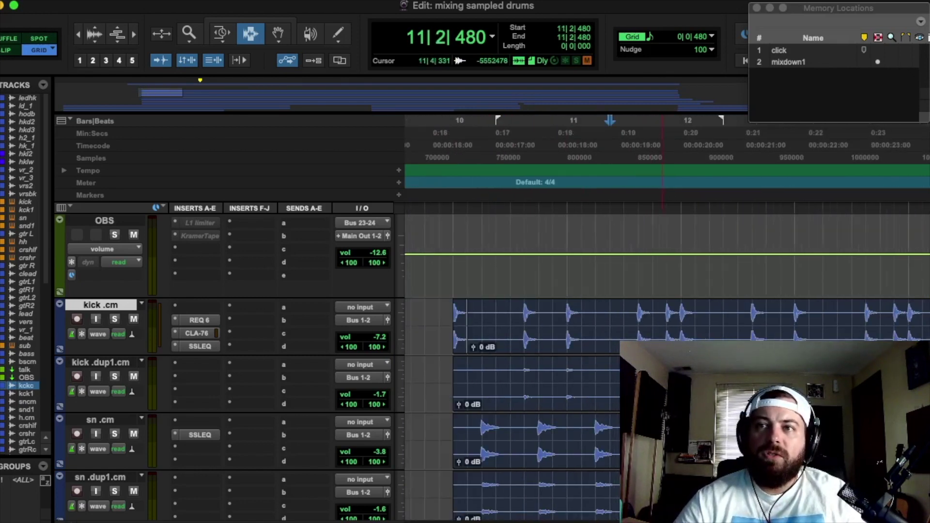
pyautogui.moveTo(636, 328); pyautogui.dragTo(723, 324)
pyautogui.click(723, 334)
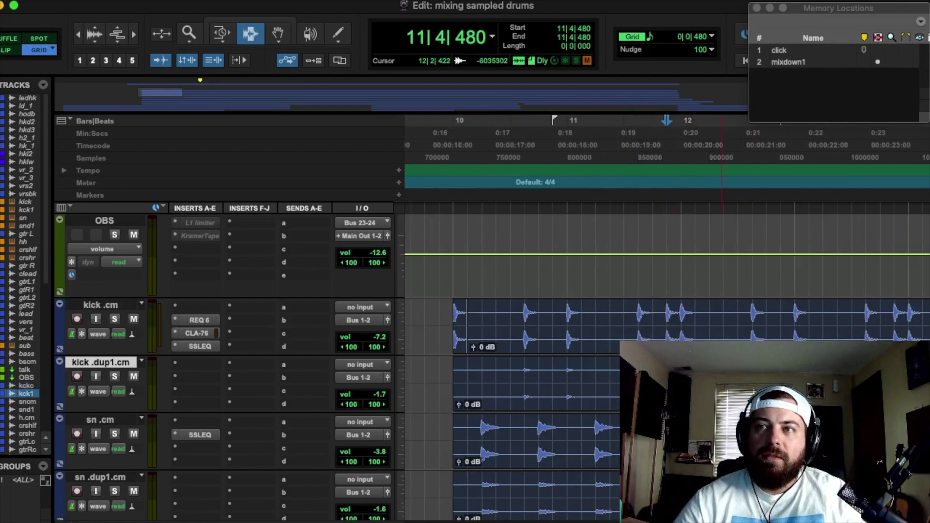
pyautogui.hscroll(5, 744, 329)
pyautogui.scroll(-2, 744, 329)
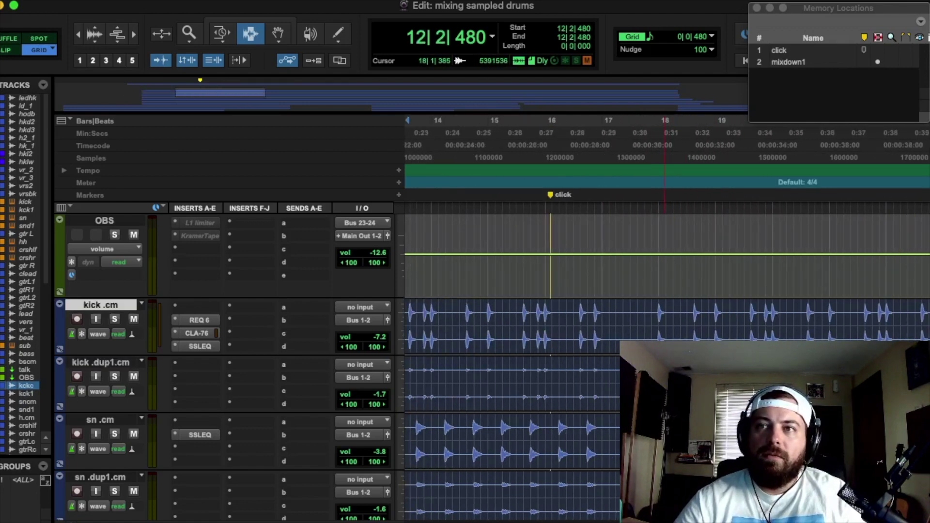
pyautogui.scroll(-3, 535, 306)
pyautogui.scroll(-3, 535, 306)
pyautogui.scroll(3, 535, 307)
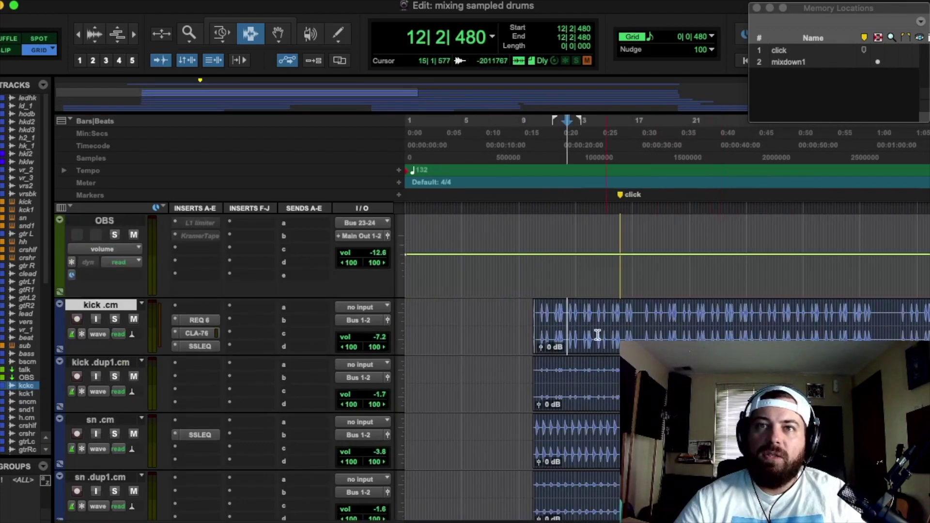
# Play the drum mix from the start of the kick .cm clip at 9|4|480.
pyautogui.click(534, 307)
pyautogui.press('space')
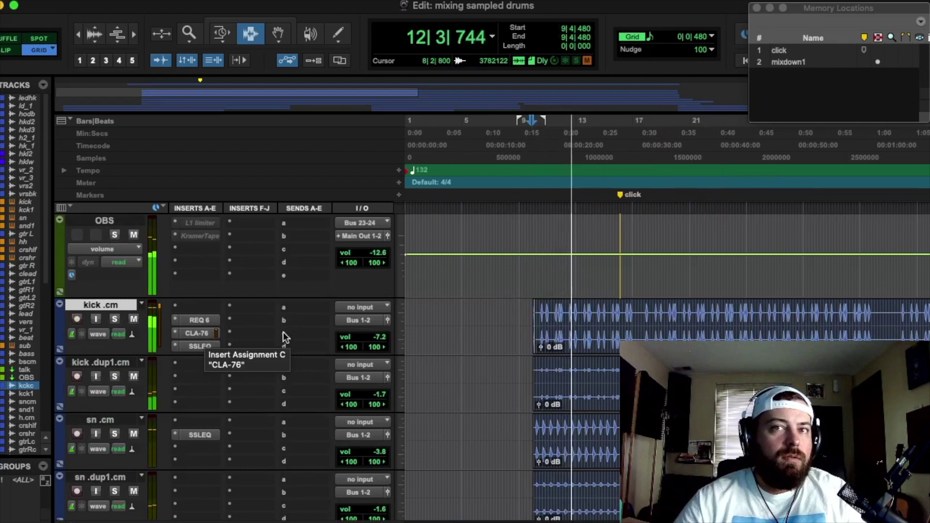
pyautogui.press('space')
# Compare the drums from 9|4|000 with the kick .cm track's REQ 6, CLA-76 and SSLEQ inserts bypassed and active.
pyautogui.click(528, 294)
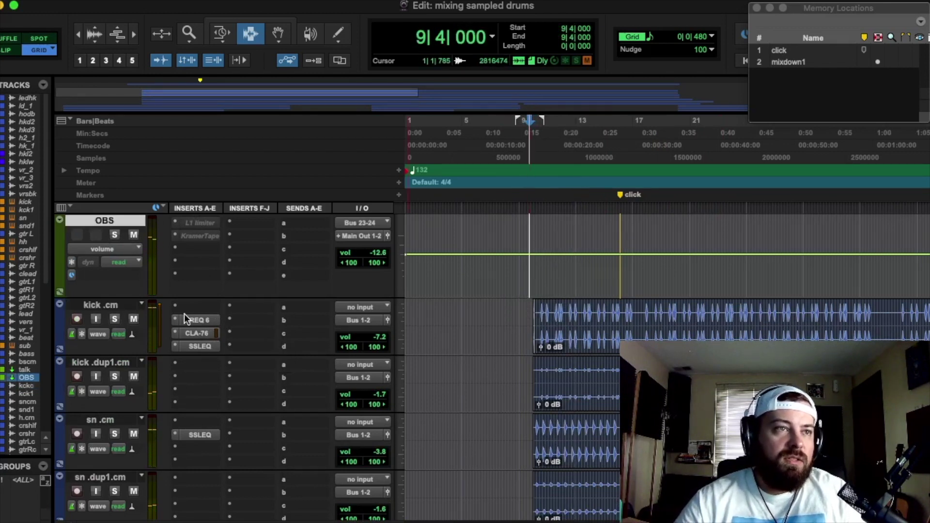
pyautogui.keyDown('shift'); pyautogui.keyDown('super'); pyautogui.click(197, 318); pyautogui.keyUp('super'); pyautogui.keyUp('shift')
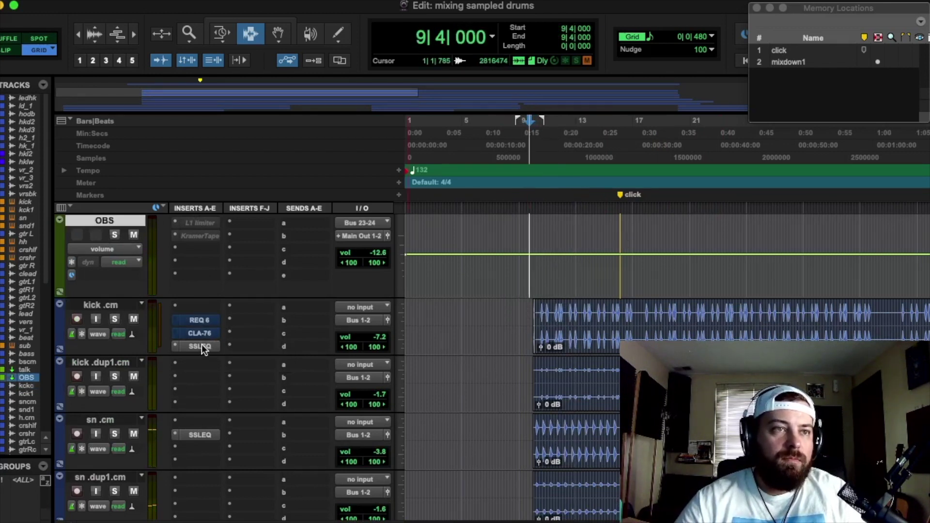
pyautogui.press('space')
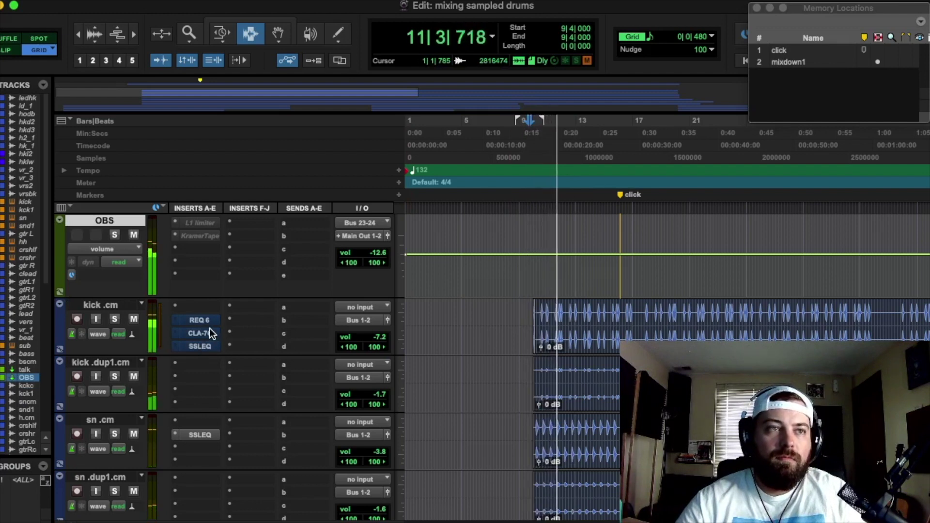
pyautogui.press('space')
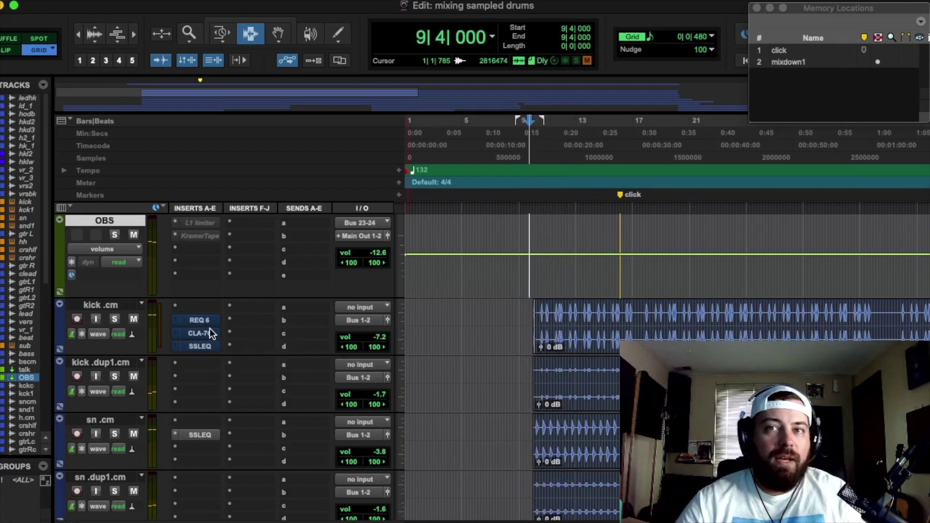
pyautogui.press('space')
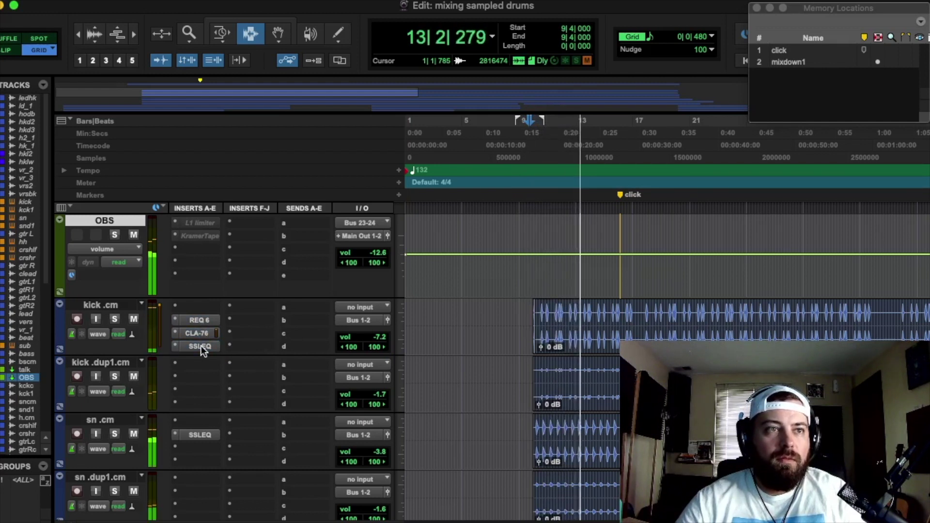
pyautogui.press('space')
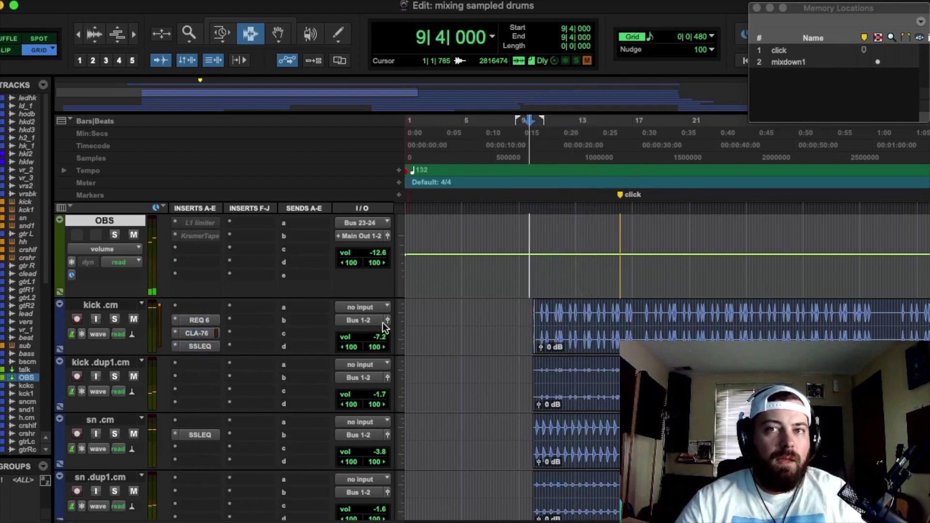
# Review the kick .cm track's REQ 6 and CLA-76 plug-ins in turn, and play the drums to watch the compressor's gain reduction.
pyautogui.click(215, 321)
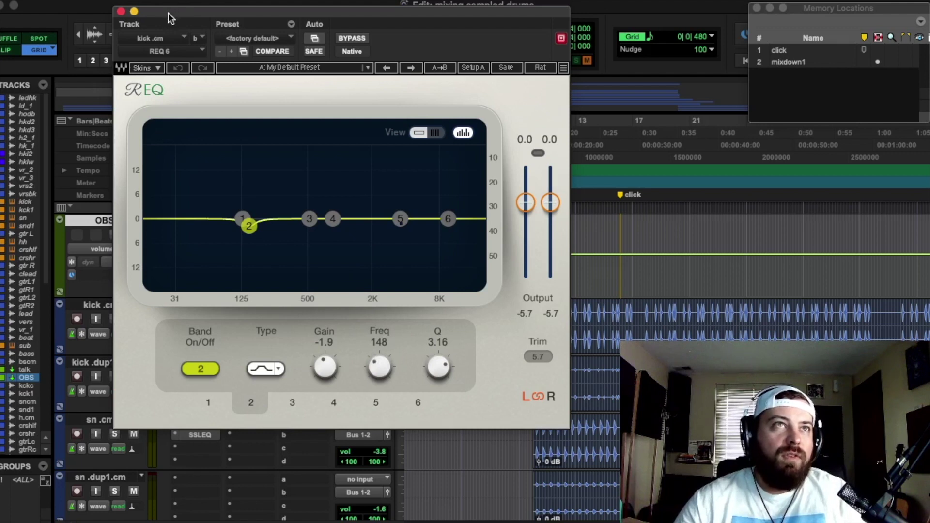
pyautogui.moveTo(167, 14); pyautogui.dragTo(304, 24)
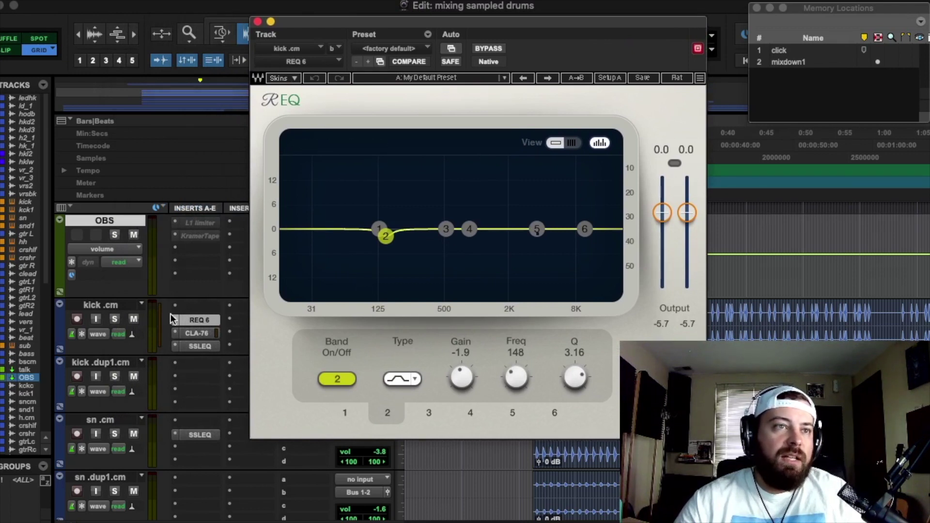
pyautogui.click(196, 333)
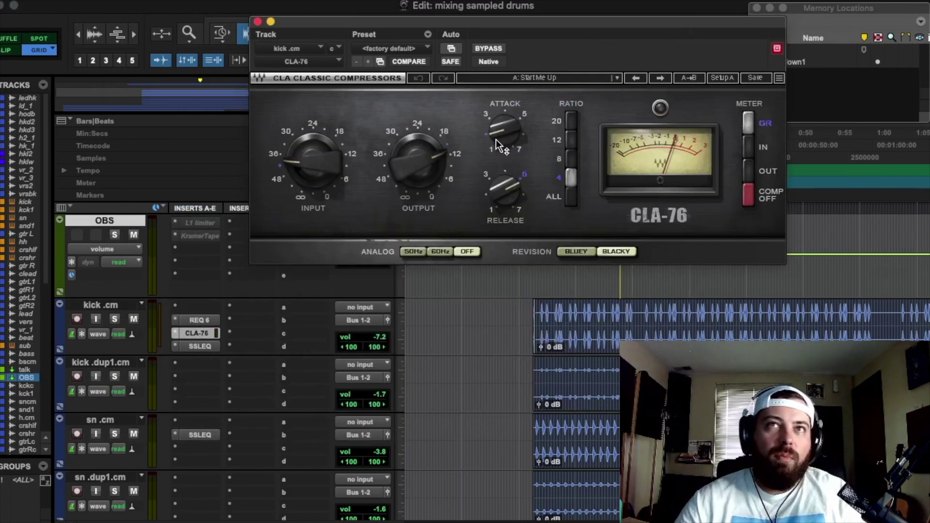
pyautogui.press('space')
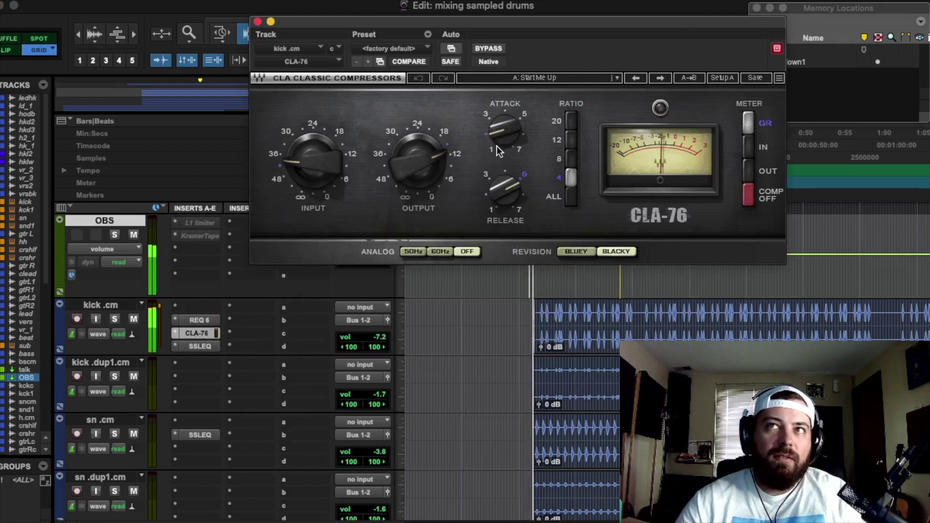
pyautogui.press('space')
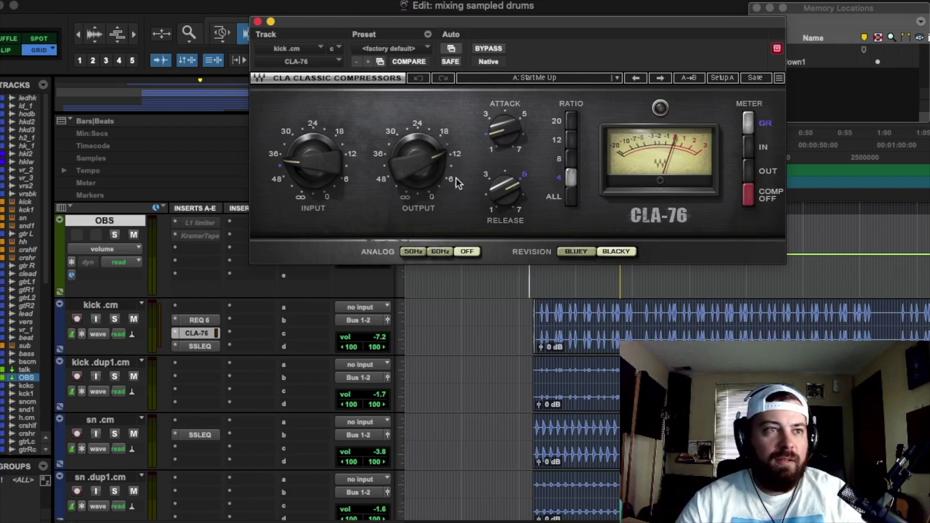
# Play the drums while toggling the bypass of CLA-76 on the kick .cm track to compare the compression.
pyautogui.press('space')
pyautogui.keyDown('super'); pyautogui.click(202, 333); pyautogui.keyUp('super')
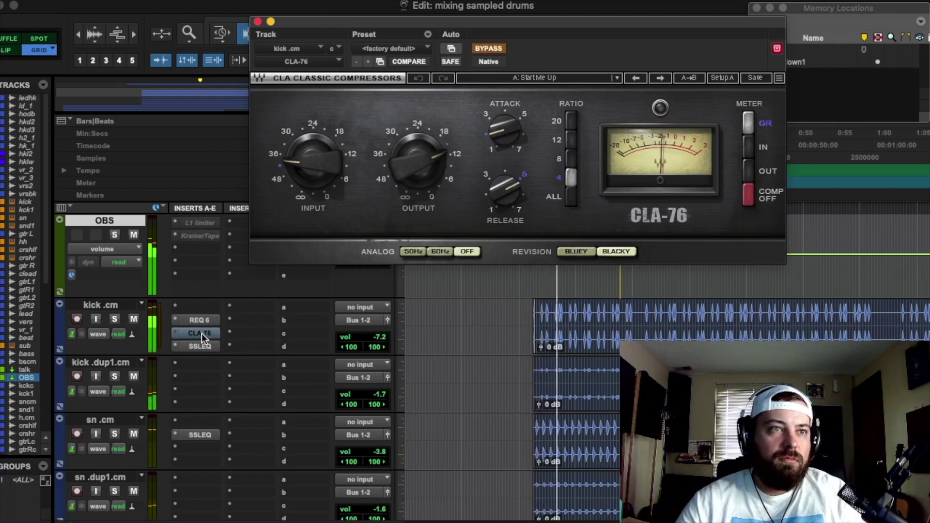
pyautogui.keyDown('super'); pyautogui.click(201, 333); pyautogui.keyUp('super')
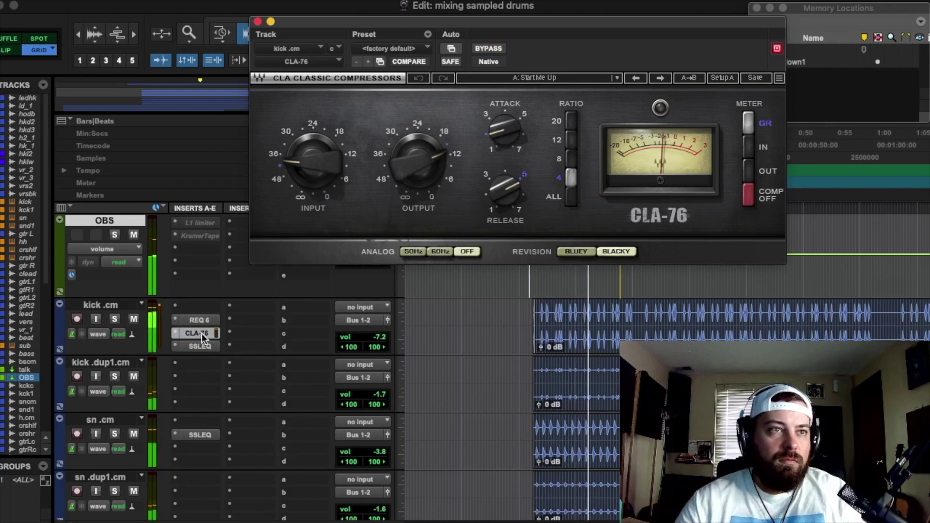
pyautogui.press('space')
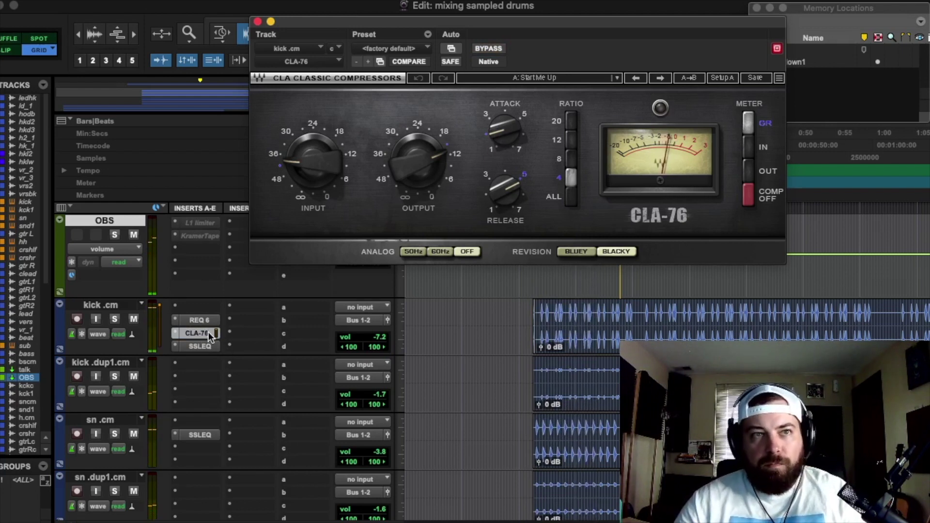
# Enlarge the height of the kick .cm track to show insert slot e, and open its SSLEQ plug-in.
pyautogui.click(205, 348)
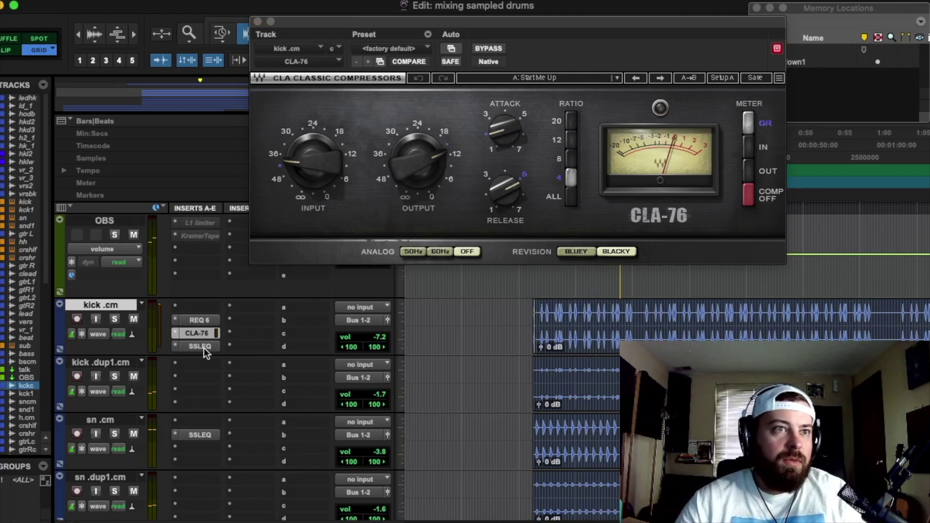
pyautogui.moveTo(108, 356)
pyautogui.mouseDown()
pyautogui.moveTo(103, 380)
pyautogui.moveTo(108, 373)
pyautogui.mouseUp()
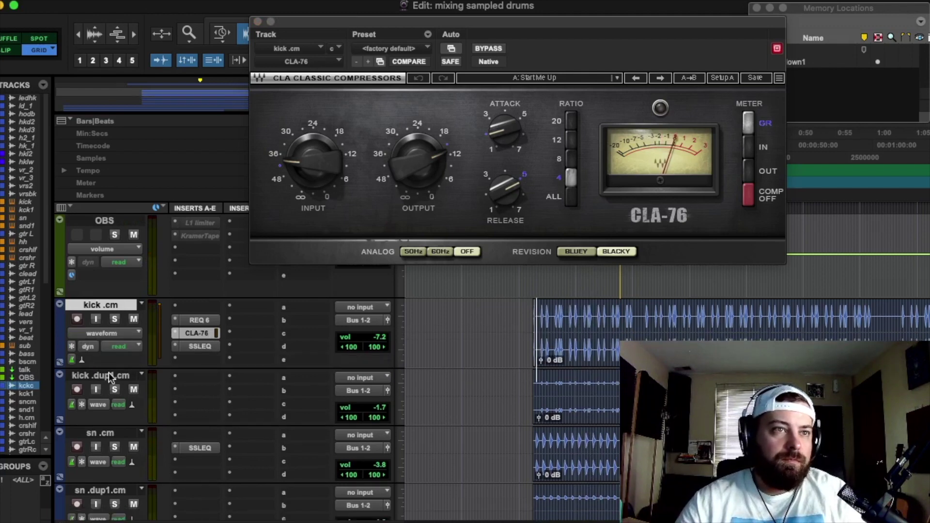
pyautogui.click(200, 346)
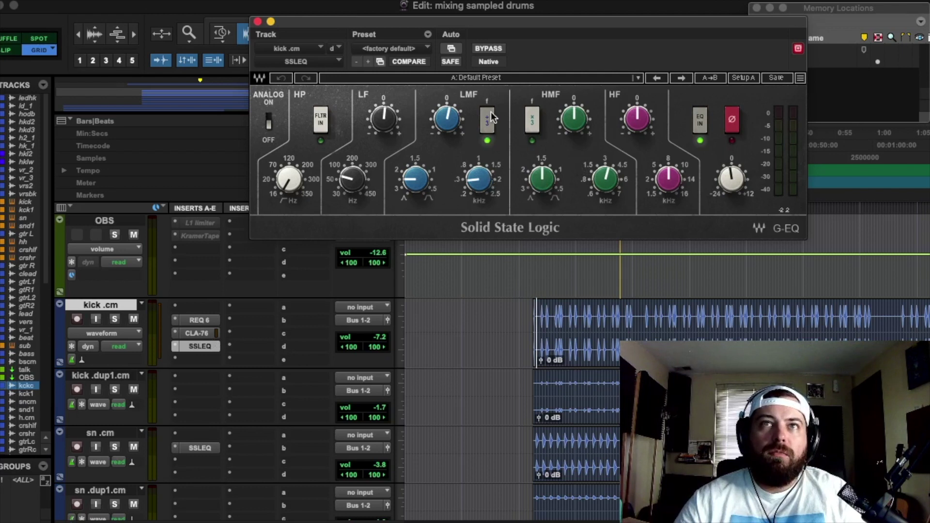
# Check the LMF band's gain, frequency and Q controls in SSLEQ, close the plug-in and play the drums from 10|2|000.
pyautogui.click(478, 179)
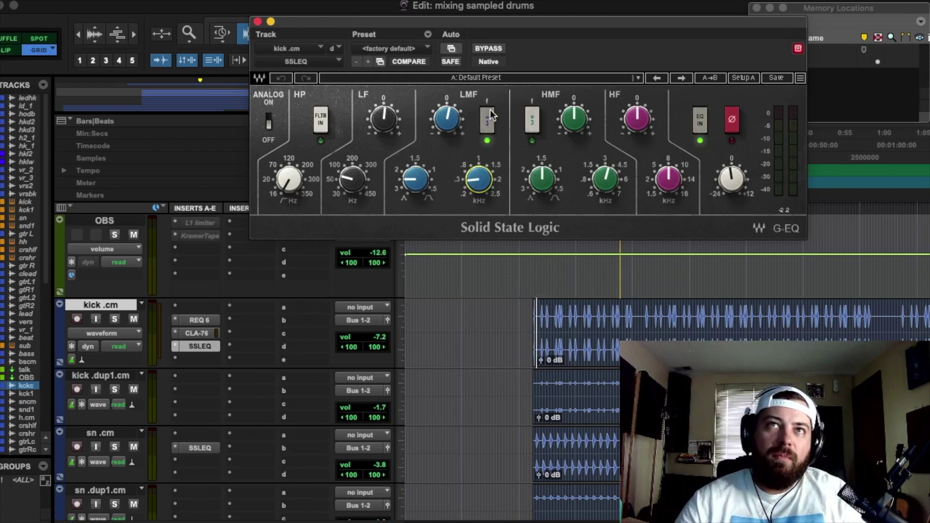
pyautogui.click(482, 183)
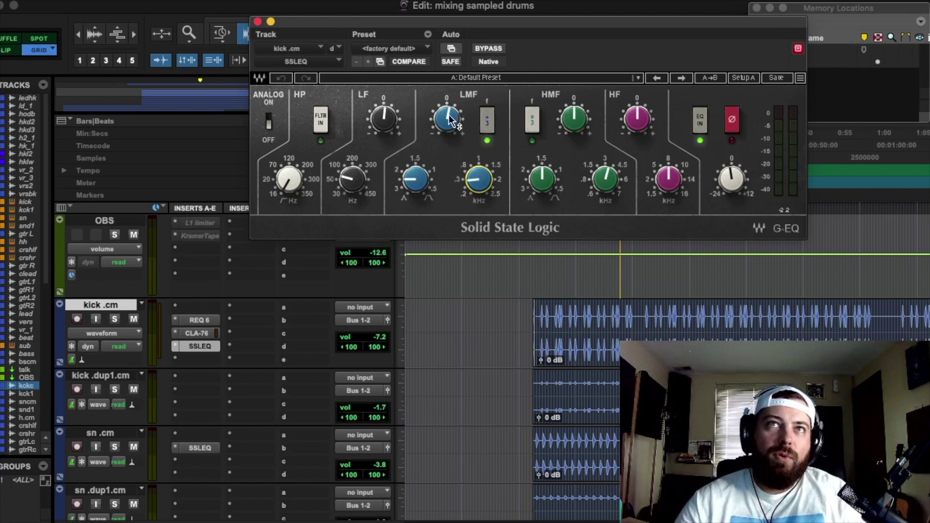
pyautogui.moveTo(450, 121); pyautogui.dragTo(450, 110)
pyautogui.click(416, 178)
pyautogui.click(257, 22)
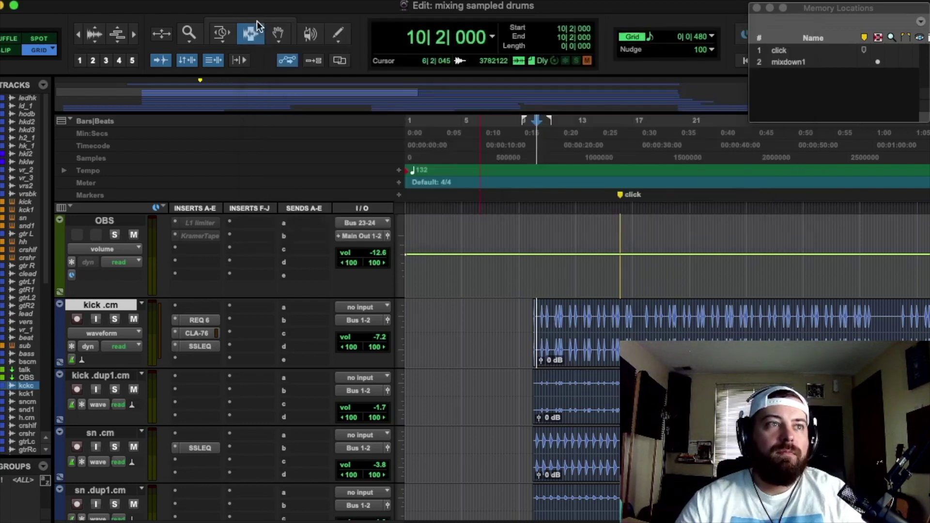
pyautogui.press('space')
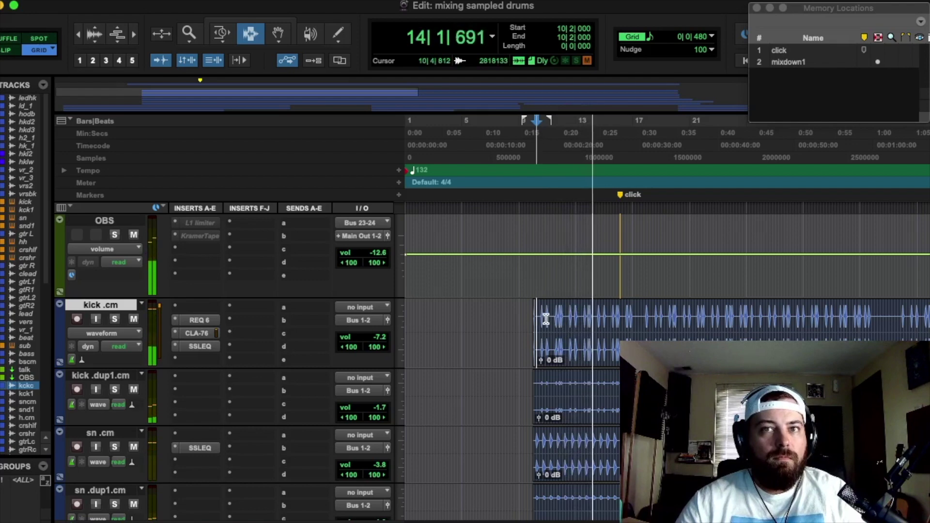
pyautogui.press('space')
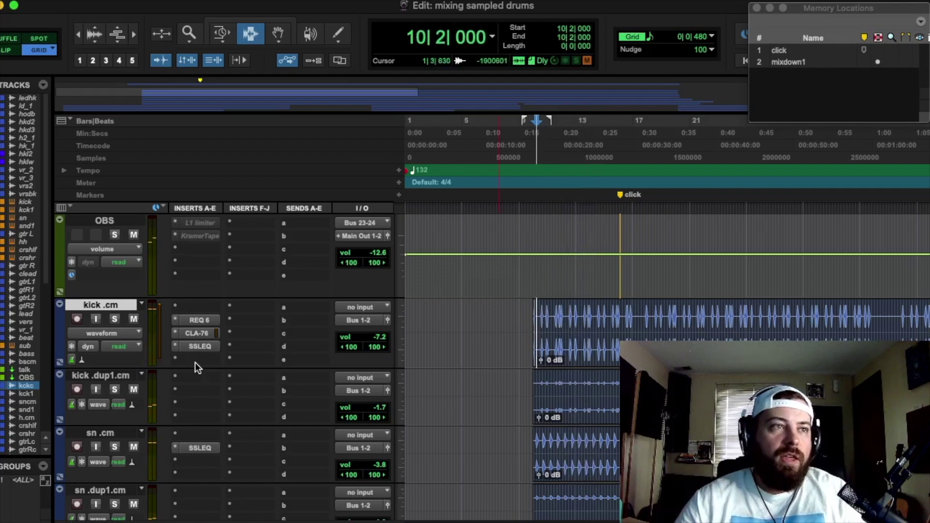
# Insert the multichannel dynamics plug-in Scheps Omni Channel (stereo) in slot e of the kick .cm track.
pyautogui.click(187, 359)
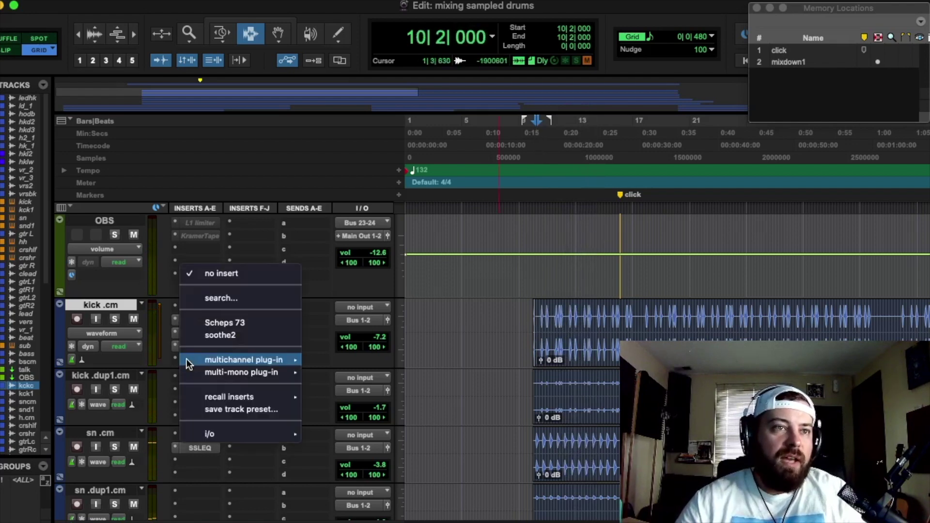
pyautogui.moveTo(290, 360)
pyautogui.moveTo(357, 361)
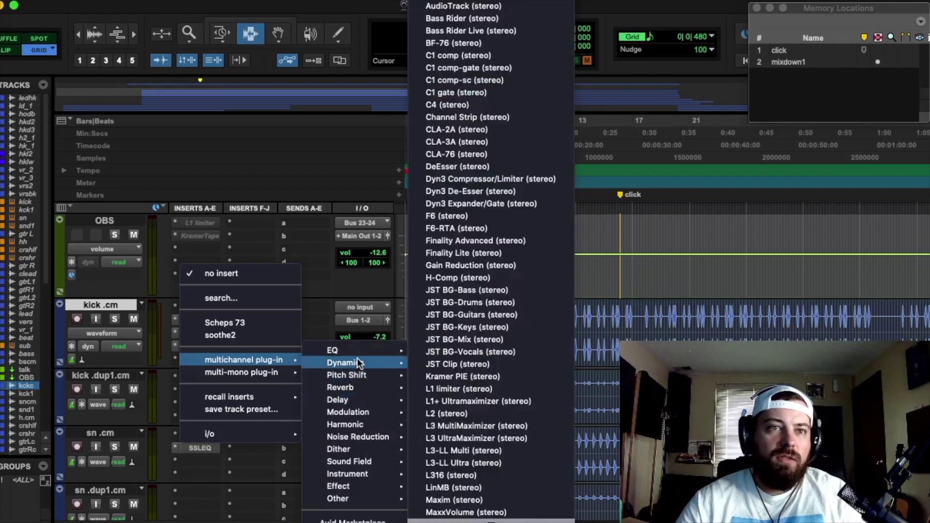
pyautogui.scroll(-5, 461, 504)
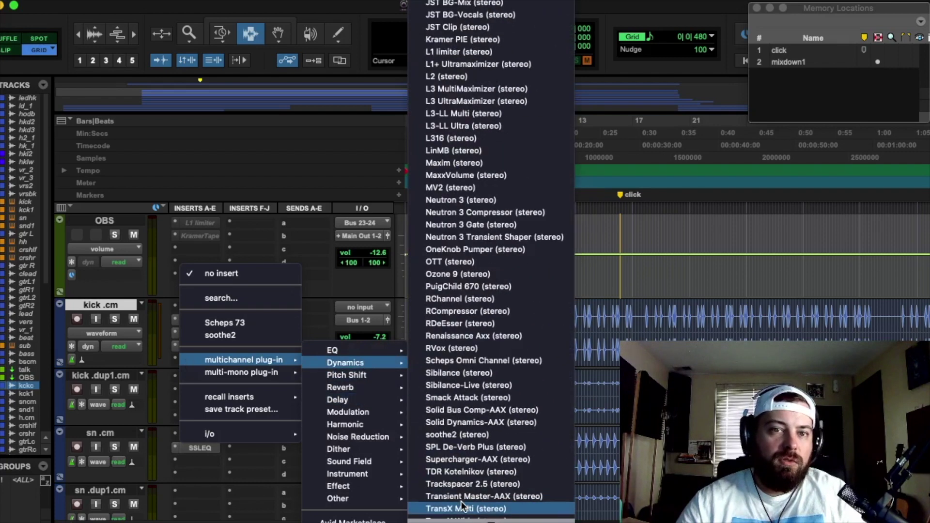
pyautogui.click(463, 360)
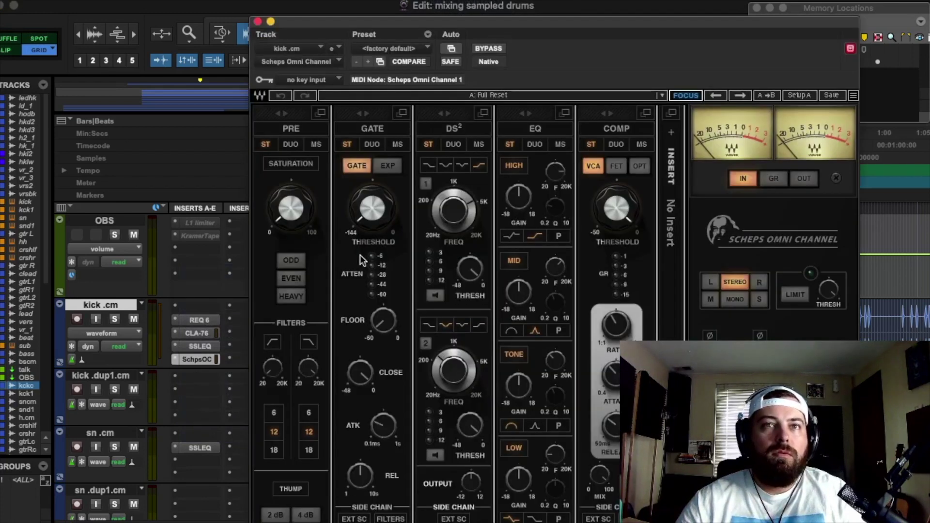
# Enable saturation in the PRE section of Scheps Omni Channel, raise its amount, and switch it off and on to compare.
pyautogui.click(291, 164)
pyautogui.moveTo(301, 213); pyautogui.dragTo(292, 165)
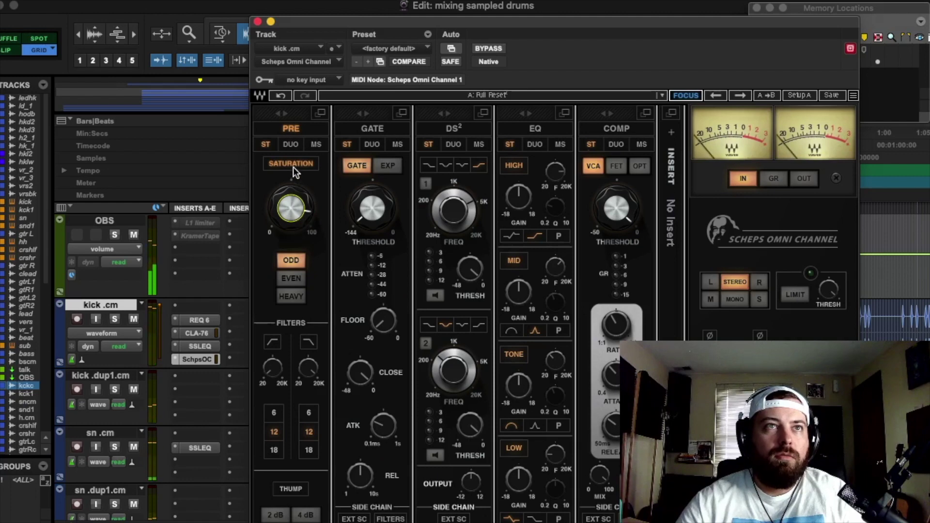
pyautogui.click(292, 163)
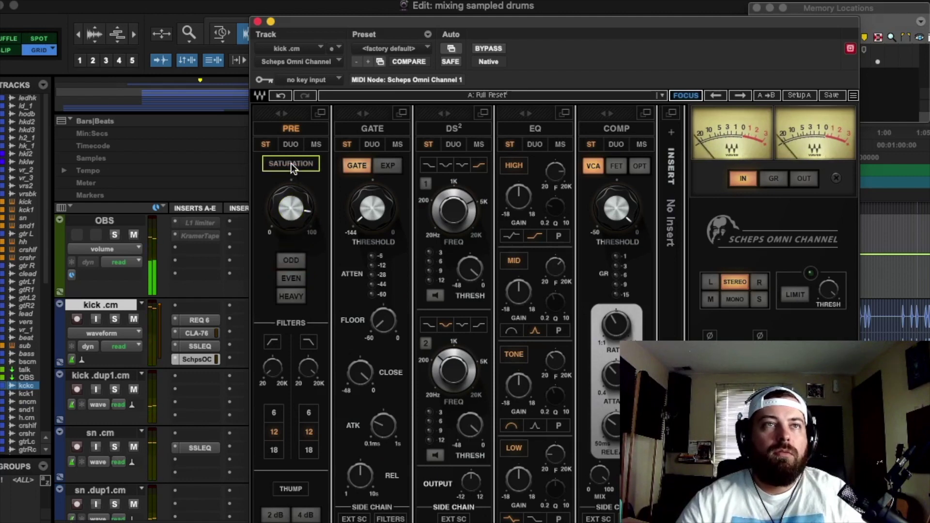
pyautogui.click(292, 164)
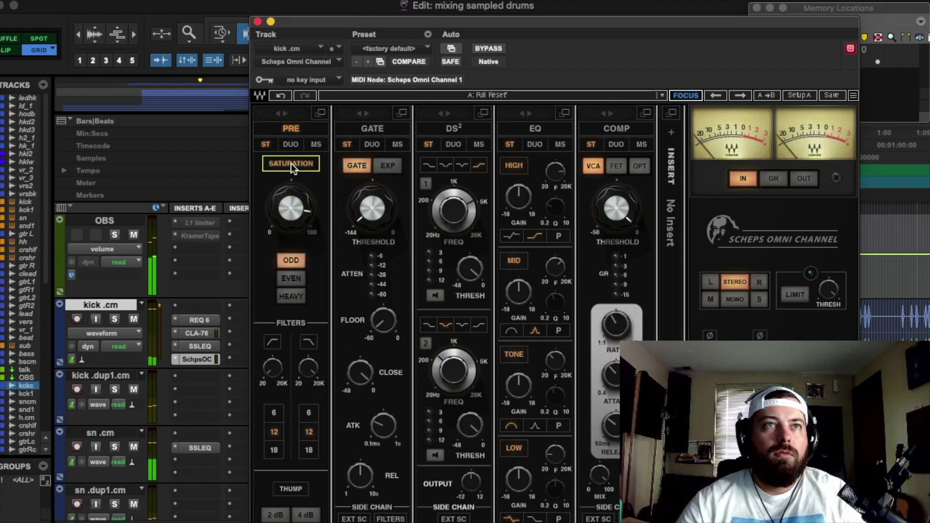
# Change the PRE saturation type to EVEN and set the saturation amount to about 69.5.
pyautogui.click(292, 279)
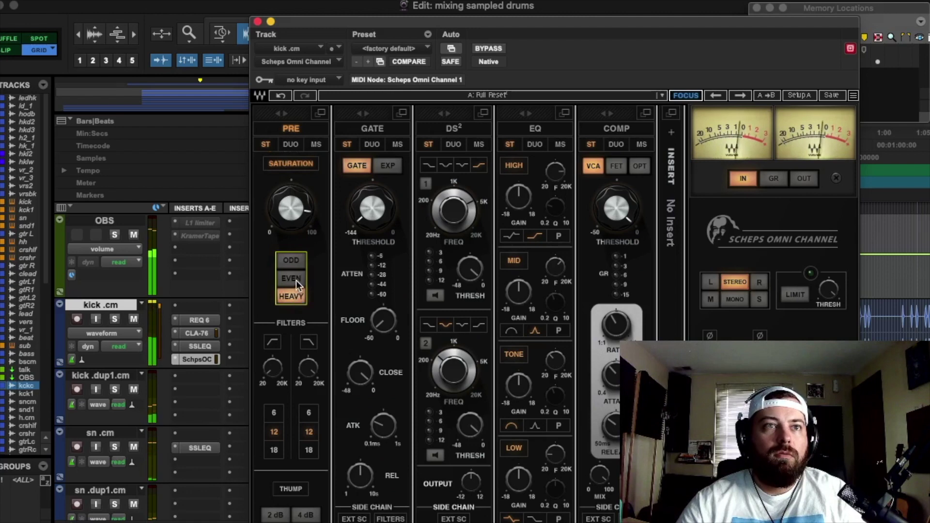
pyautogui.click(290, 208)
pyautogui.moveTo(291, 208); pyautogui.dragTo(290, 216)
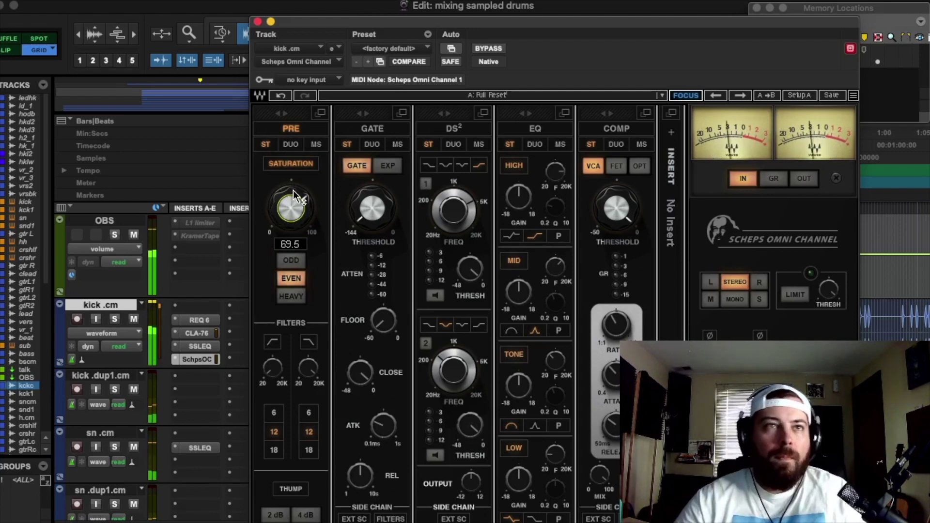
pyautogui.moveTo(290, 216); pyautogui.dragTo(290, 217)
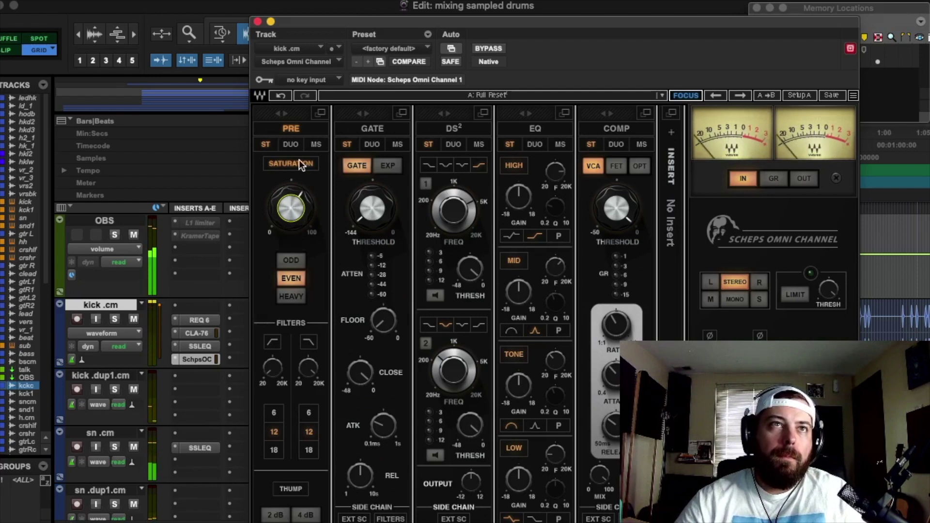
# Toggle the bypass of Scheps Omni Channel to compare the kick with and without the even saturation.
pyautogui.click(482, 49)
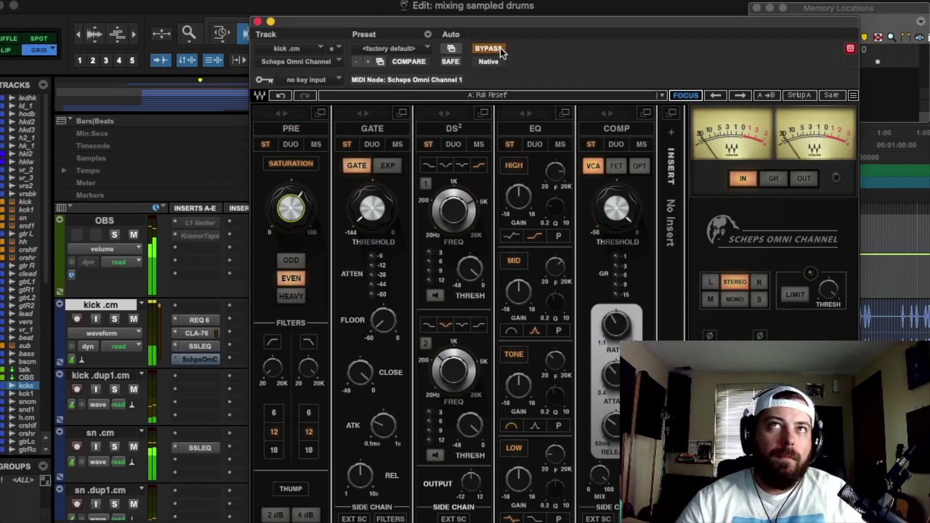
pyautogui.click(501, 50)
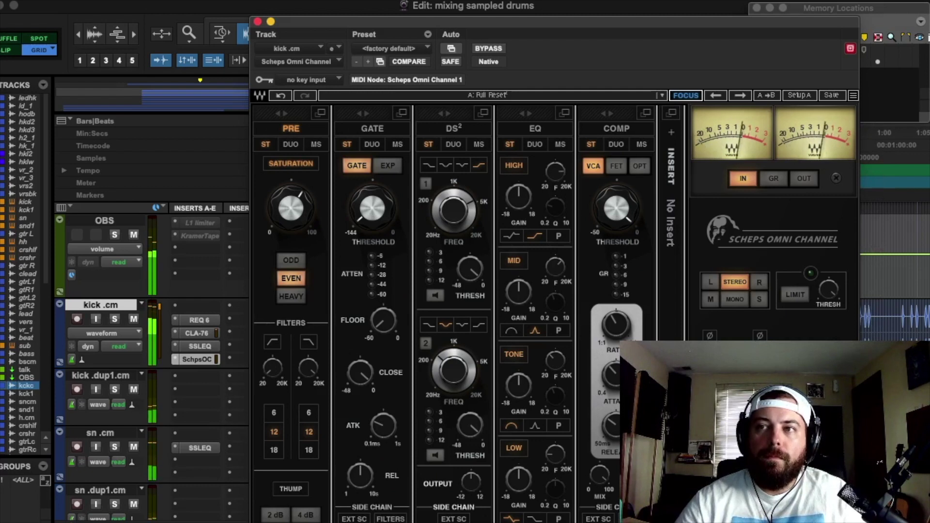
pyautogui.click(492, 48)
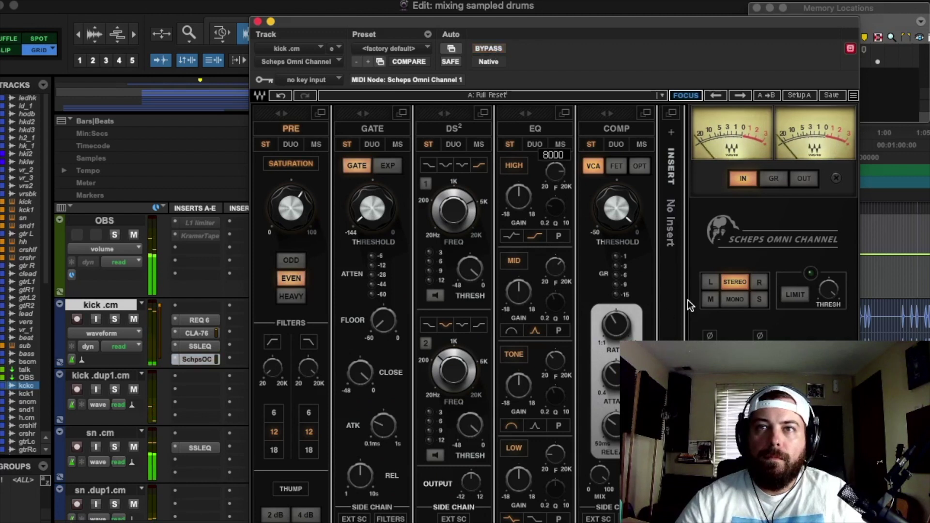
# Set the saturation amount to about 72.2, compare it against the bypassed sound, and close Scheps Omni Channel.
pyautogui.moveTo(293, 204)
pyautogui.moveTo(292, 204); pyautogui.dragTo(292, 200)
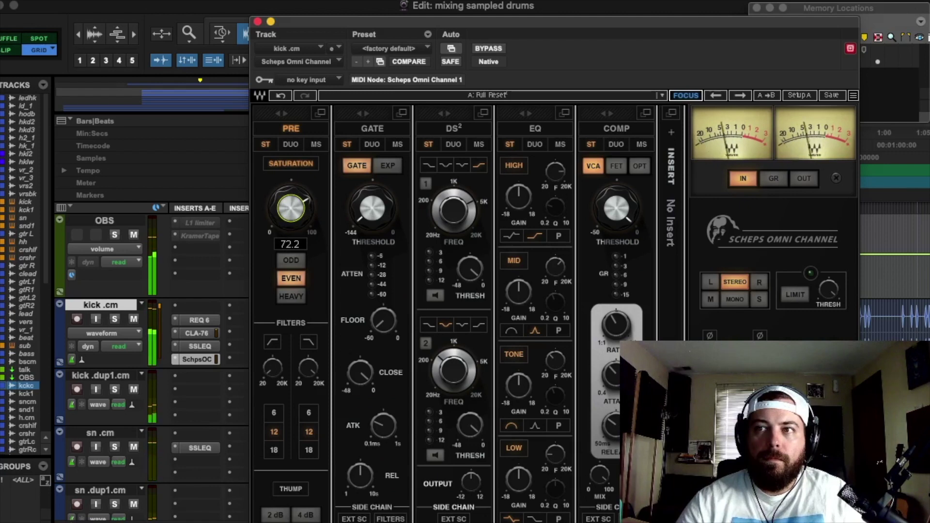
pyautogui.click(493, 50)
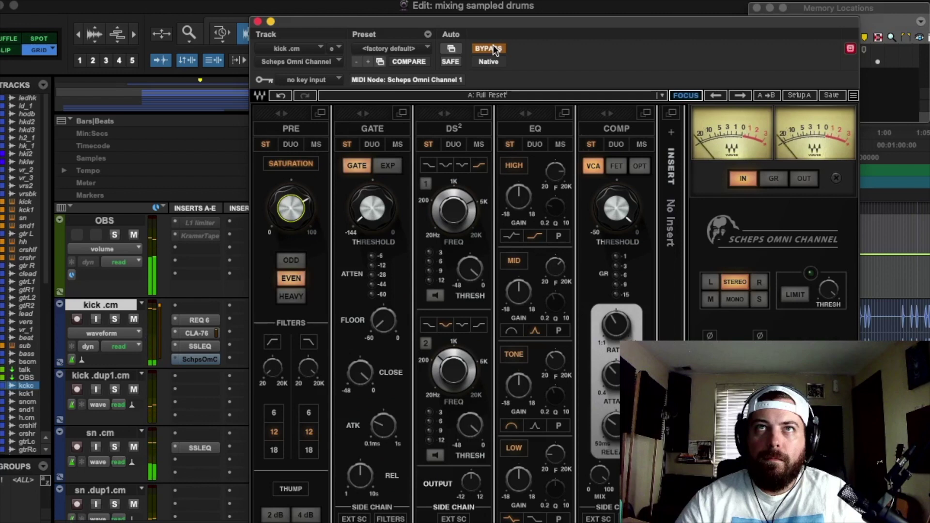
pyautogui.click(493, 49)
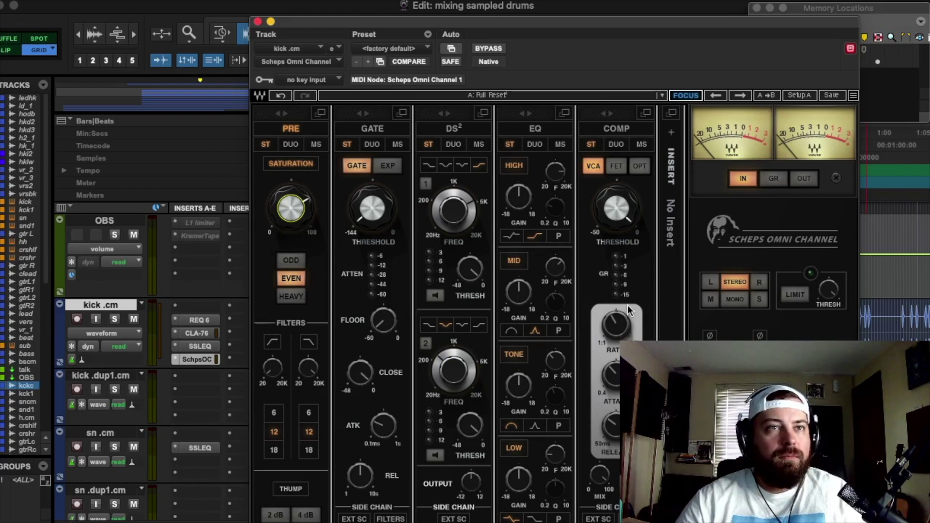
pyautogui.click(257, 22)
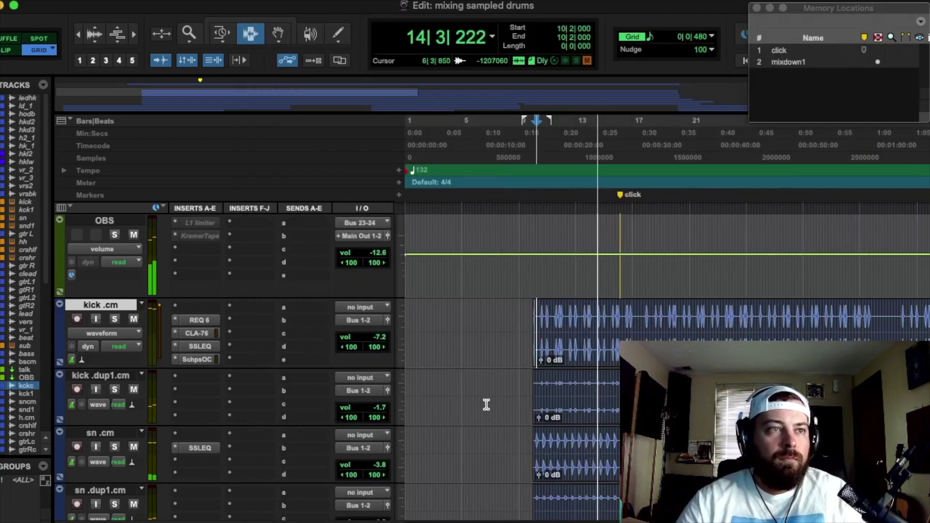
# Stop the drum playback and place the edit cursor at 10|4|000 on the kick .dup1.cm track.
pyautogui.scroll(-2, 487, 405)
pyautogui.scroll(2, 487, 405)
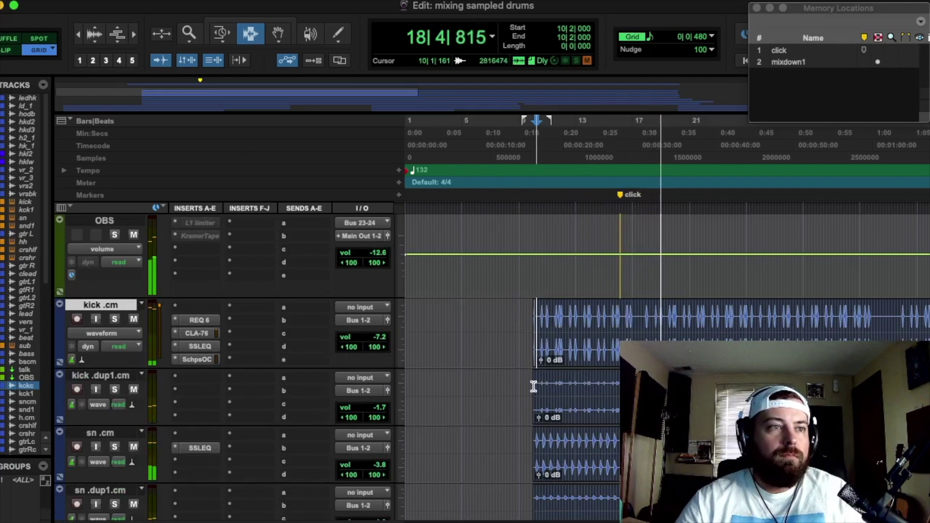
pyautogui.scroll(-2, 534, 387)
pyautogui.scroll(-1, 534, 383)
pyautogui.scroll(1, 535, 380)
pyautogui.press('space')
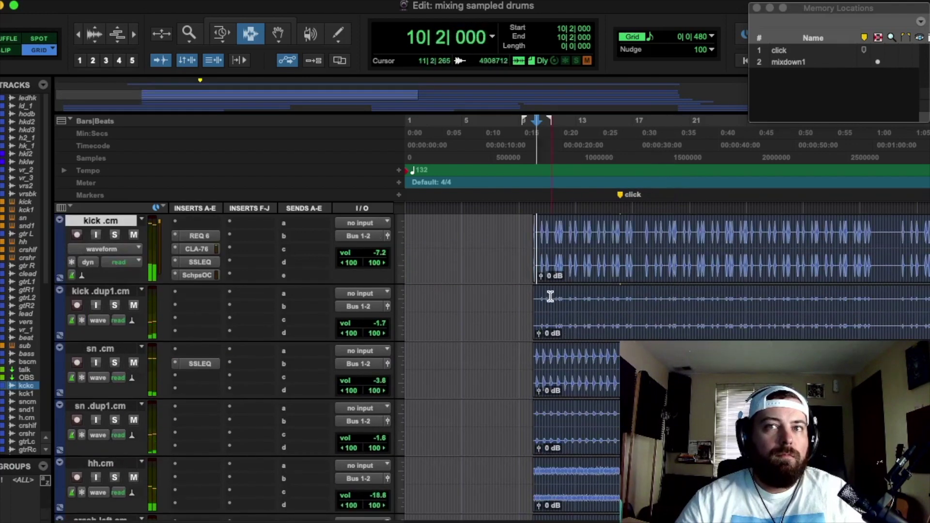
pyautogui.click(543, 289)
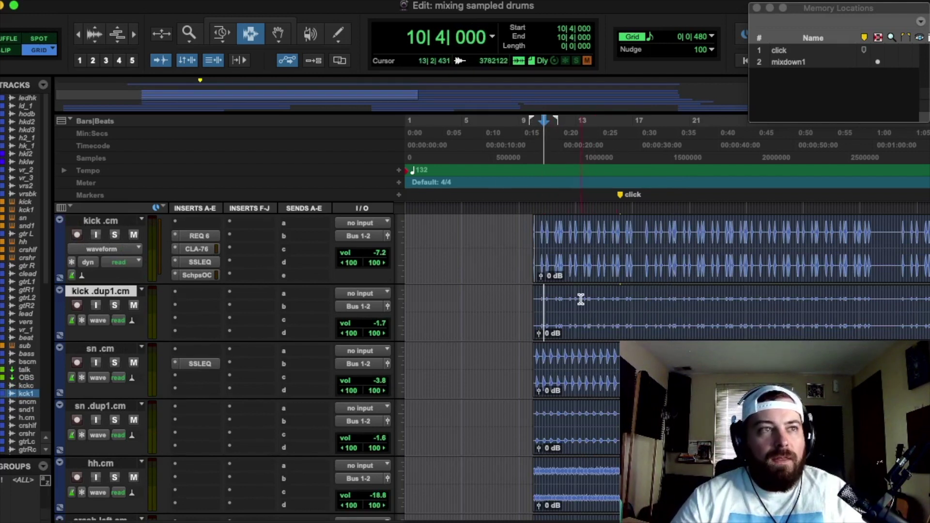
# Mute the selected guitar, lead and sub tracks, and play the drums from 10|4|000.
pyautogui.scroll(1, 327, 334)
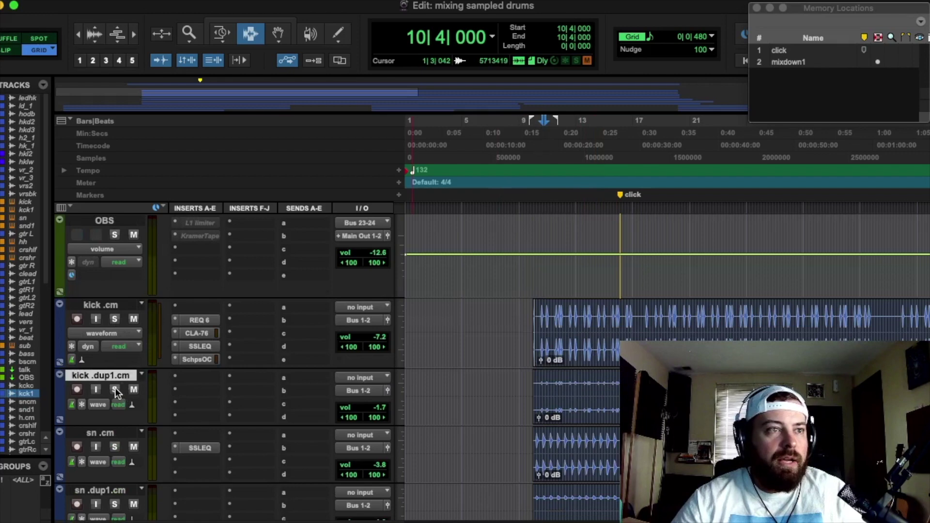
pyautogui.scroll(-10, 115, 389)
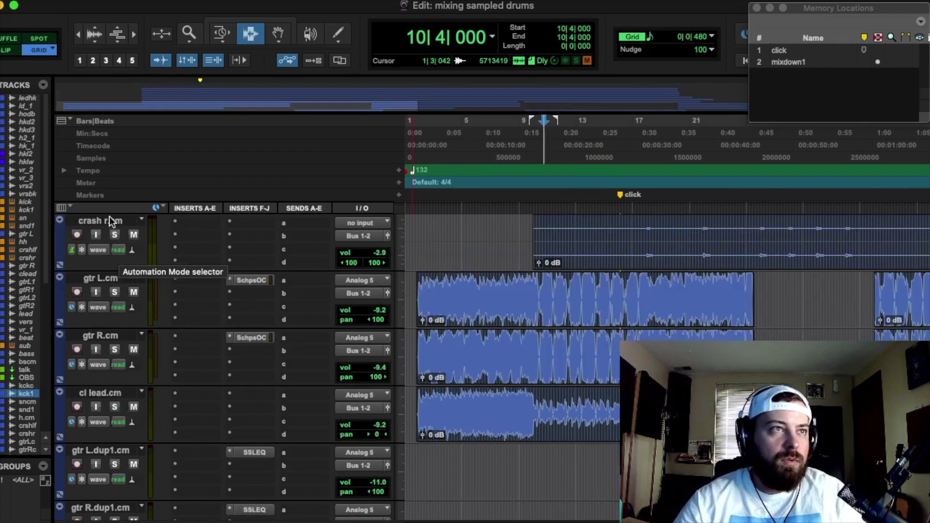
pyautogui.scroll(-2, 121, 387)
pyautogui.click(134, 464)
pyautogui.press('space')
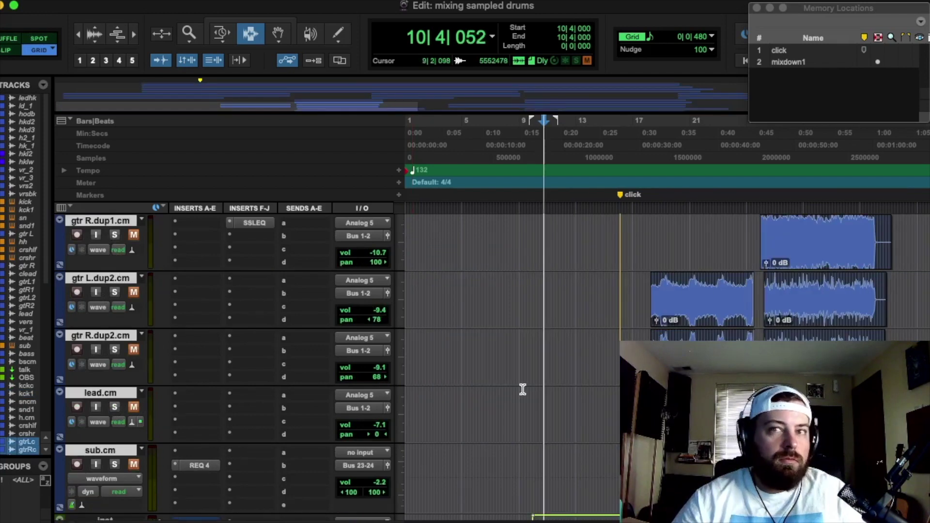
# Mute and unmute the kick .dup1.cm track during playback to hear its contribution, and stop playback.
pyautogui.scroll(10, 586, 420)
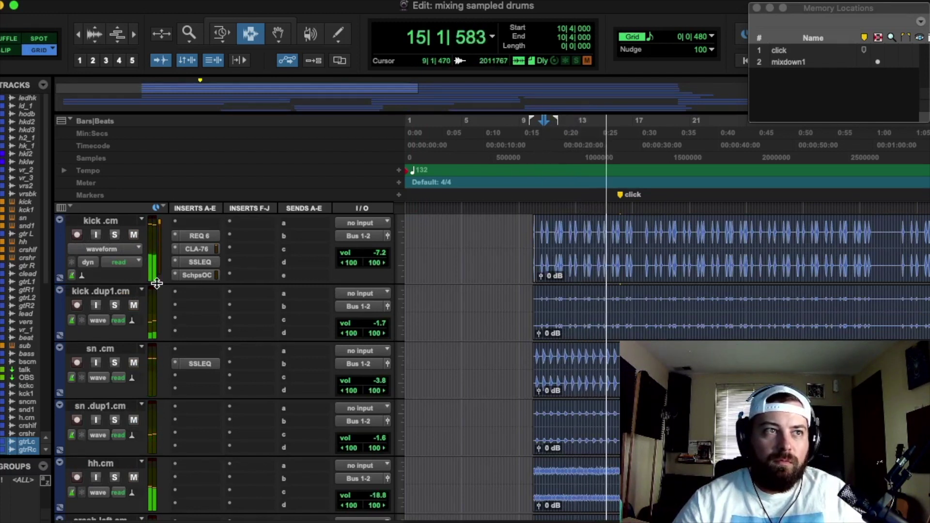
pyautogui.click(134, 306)
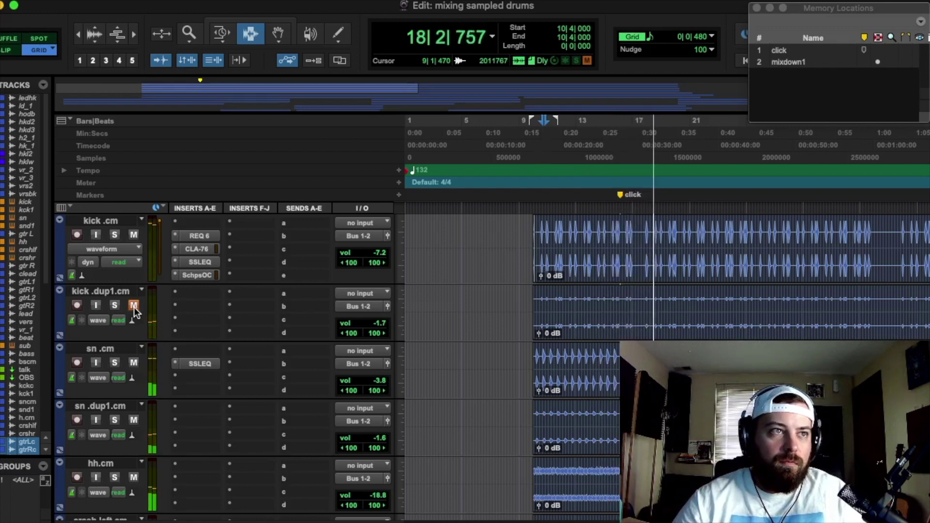
pyautogui.click(134, 305)
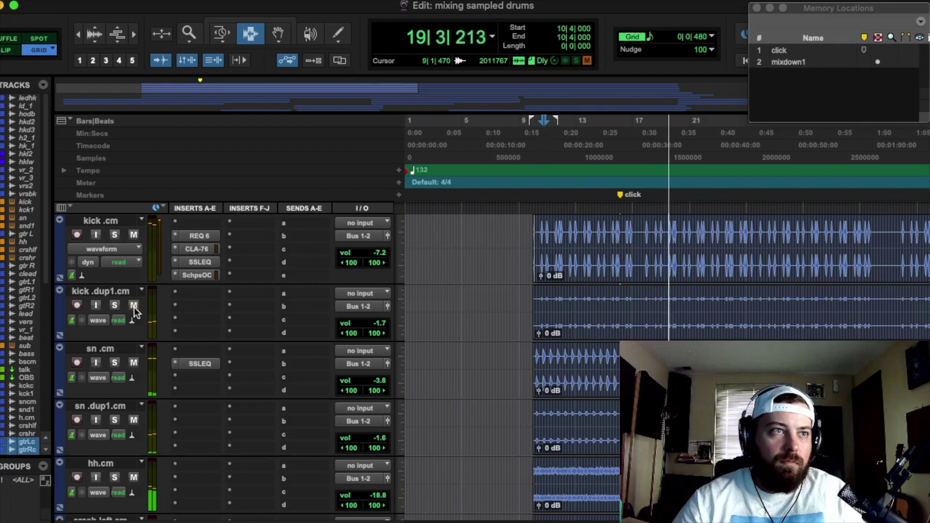
pyautogui.press('space')
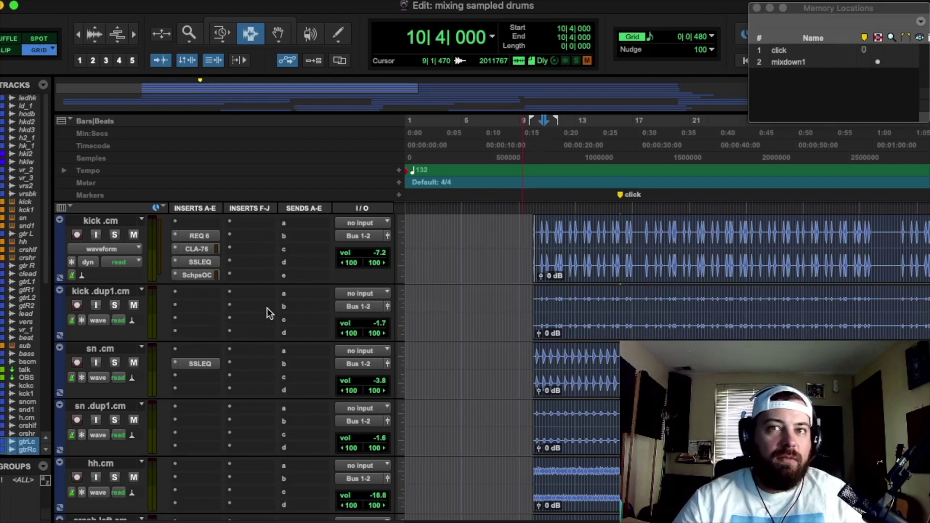
# Play the drums briefly, and insert the multichannel dynamics plug-in CLA-76 (stereo) in slot a of the kick .dup1.cm track.
pyautogui.press('space')
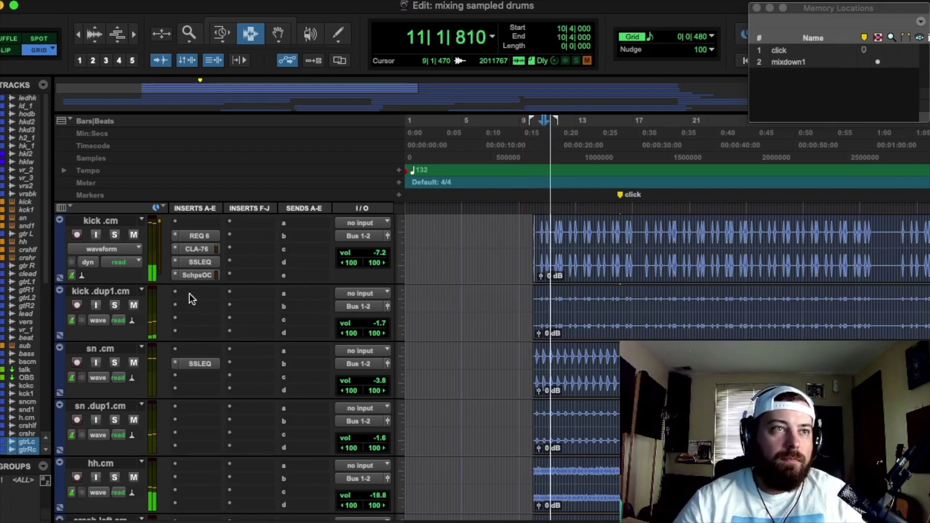
pyautogui.press('space')
pyautogui.click(190, 292)
pyautogui.moveTo(189, 293)
pyautogui.moveTo(330, 308)
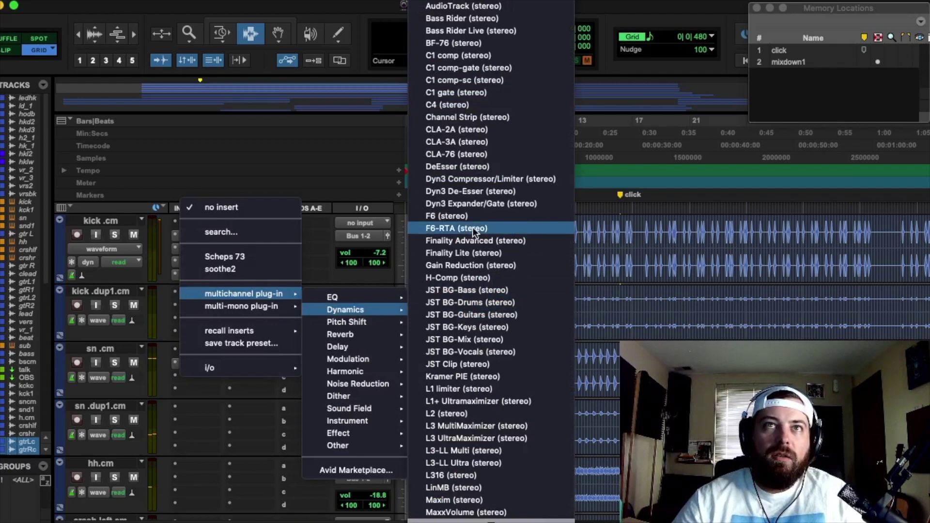
pyautogui.click(472, 154)
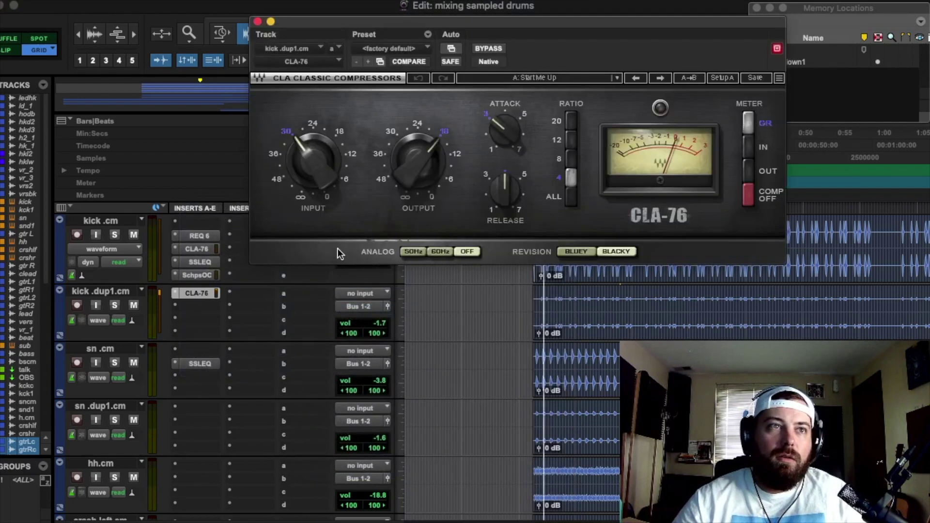
# Raise the CLA-76 input during playback, and set attack to about 5, release to about 3 and ratio to ALL.
pyautogui.moveTo(313, 162); pyautogui.dragTo(315, 152)
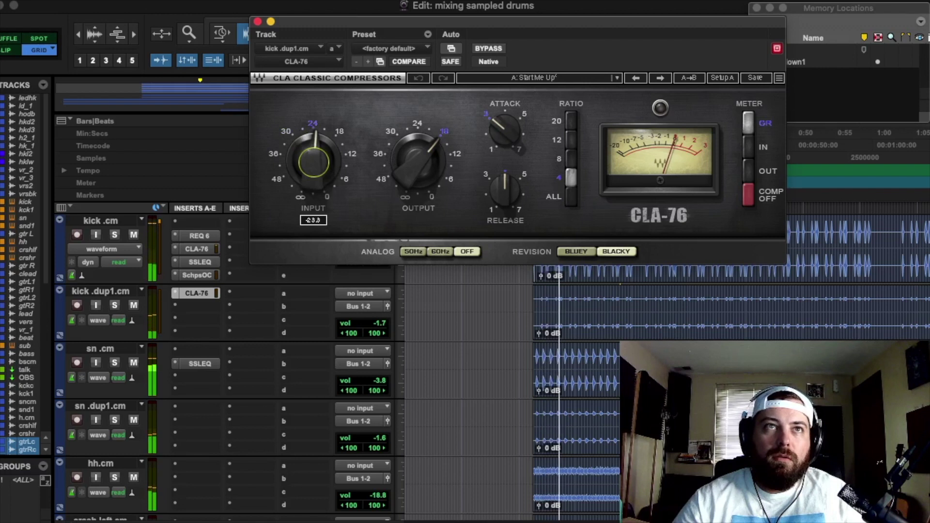
pyautogui.moveTo(510, 124); pyautogui.dragTo(509, 109)
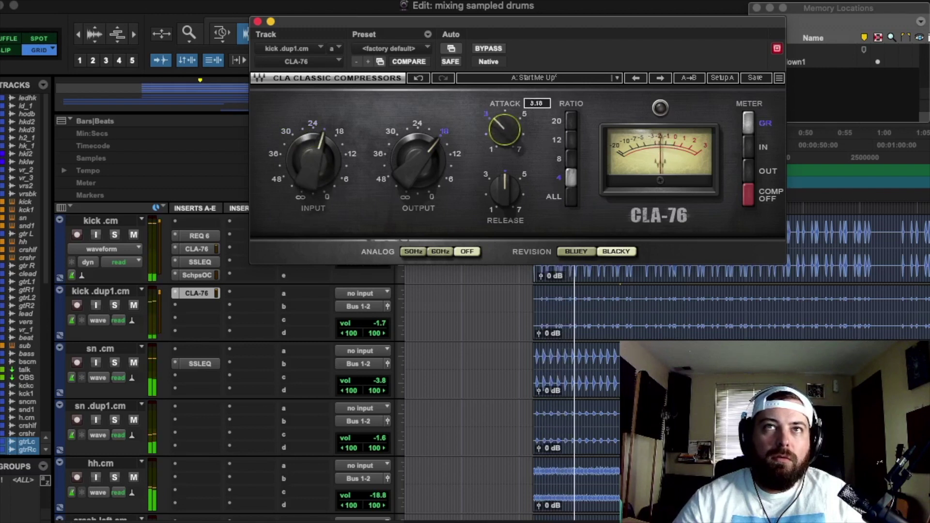
pyautogui.moveTo(507, 198); pyautogui.dragTo(508, 213)
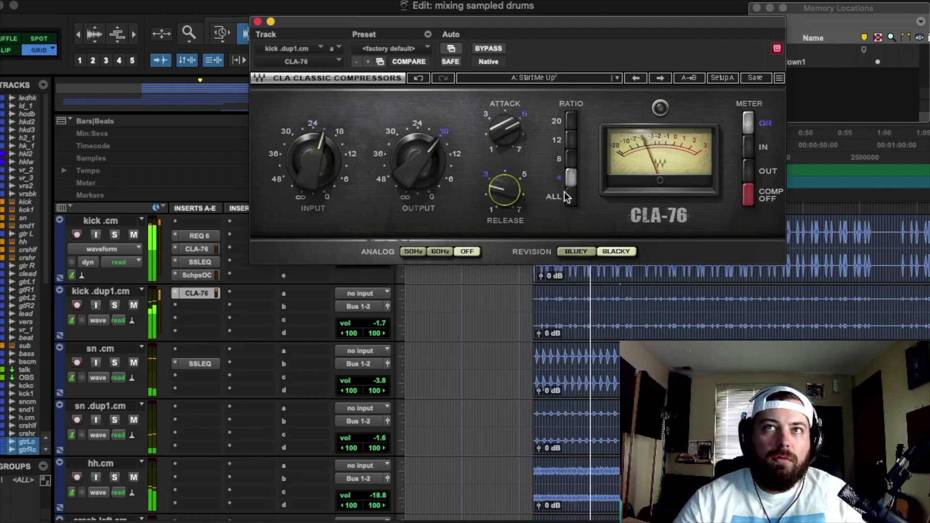
pyautogui.moveTo(570, 178); pyautogui.dragTo(575, 216)
# Balance the CLA-76 levels by raising the input to about -18 and lowering the output to about -26.7.
pyautogui.moveTo(421, 167); pyautogui.dragTo(421, 179)
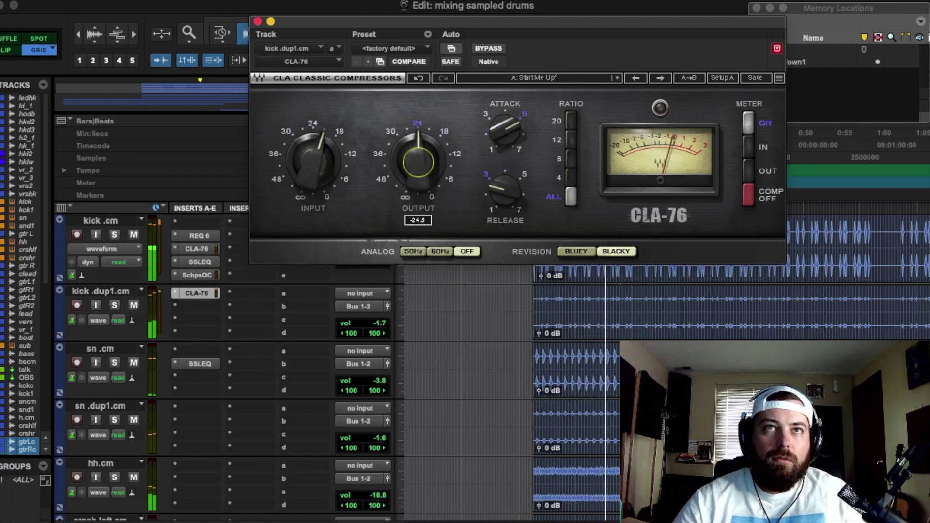
pyautogui.moveTo(318, 159); pyautogui.dragTo(317, 148)
pyautogui.moveTo(418, 162); pyautogui.dragTo(418, 174)
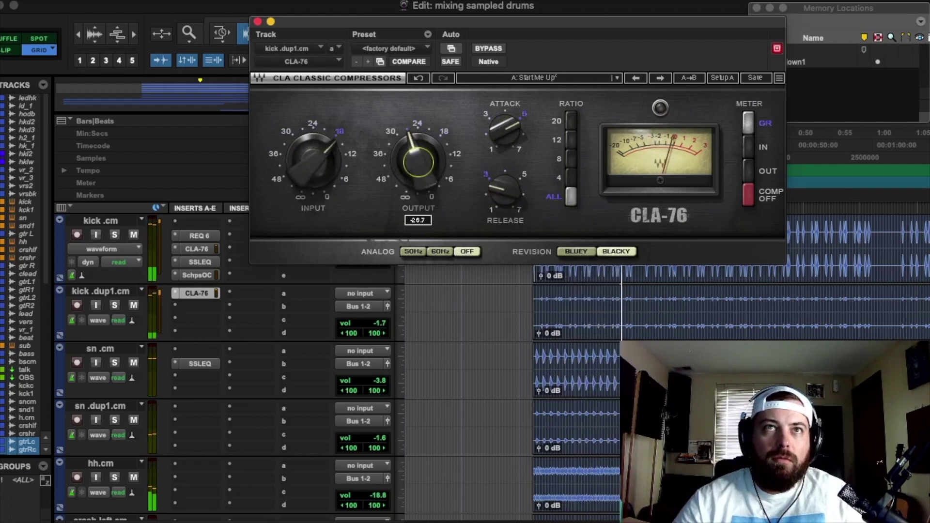
pyautogui.moveTo(324, 145); pyautogui.dragTo(323, 143)
pyautogui.moveTo(398, 157); pyautogui.dragTo(398, 158)
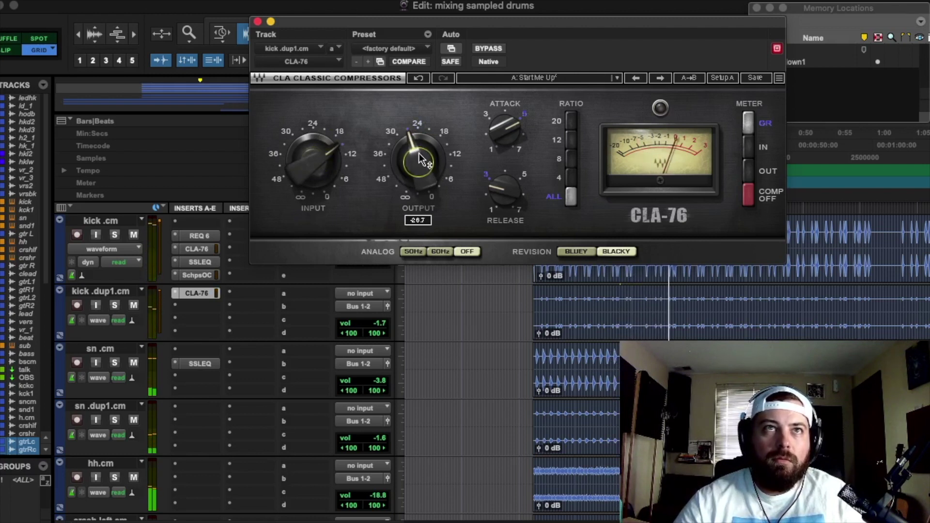
# Toggle the bypass of CLA-76 on the kick .dup1.cm track to compare the compression, and check the output level.
pyautogui.click(492, 50)
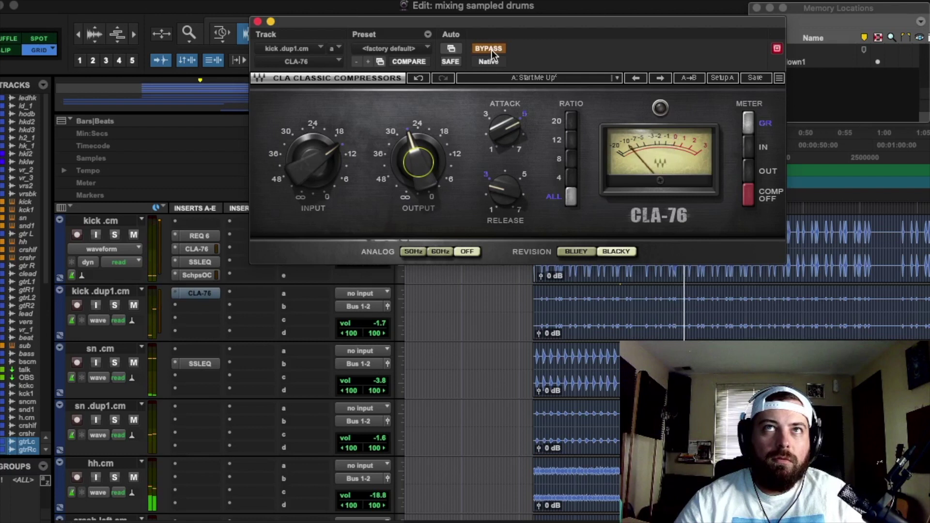
pyautogui.click(492, 51)
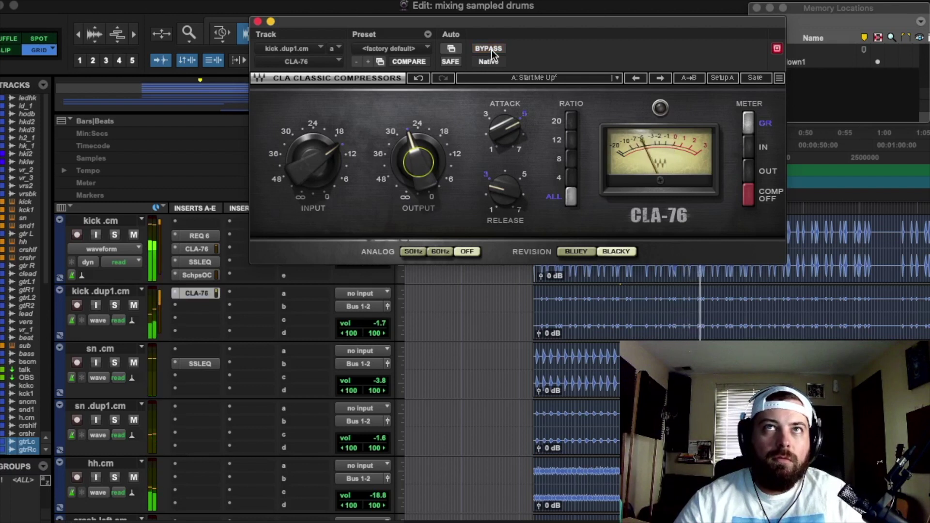
pyautogui.moveTo(417, 161); pyautogui.dragTo(418, 160)
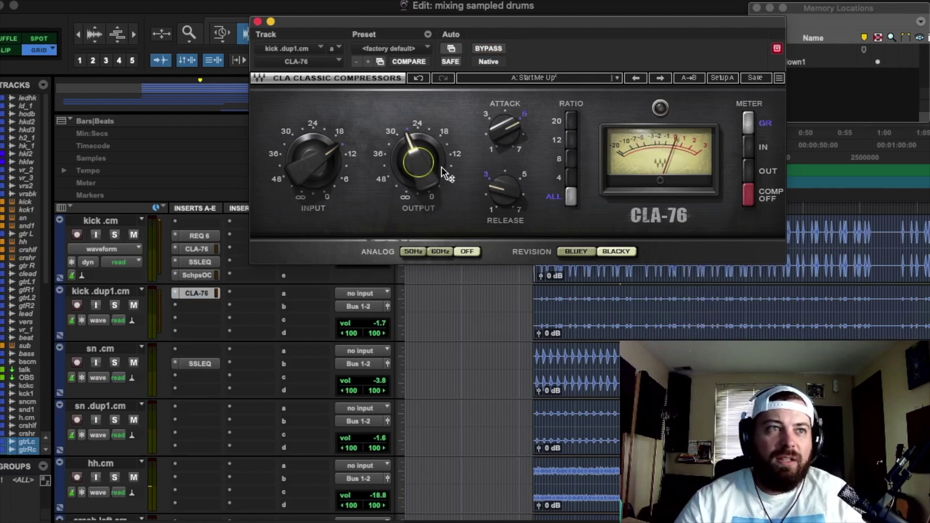
# Play the drums while toggling the bypass of CLA-76 on kick .dup1.cm to compare the compression, and close the plug-in window.
pyautogui.press('space')
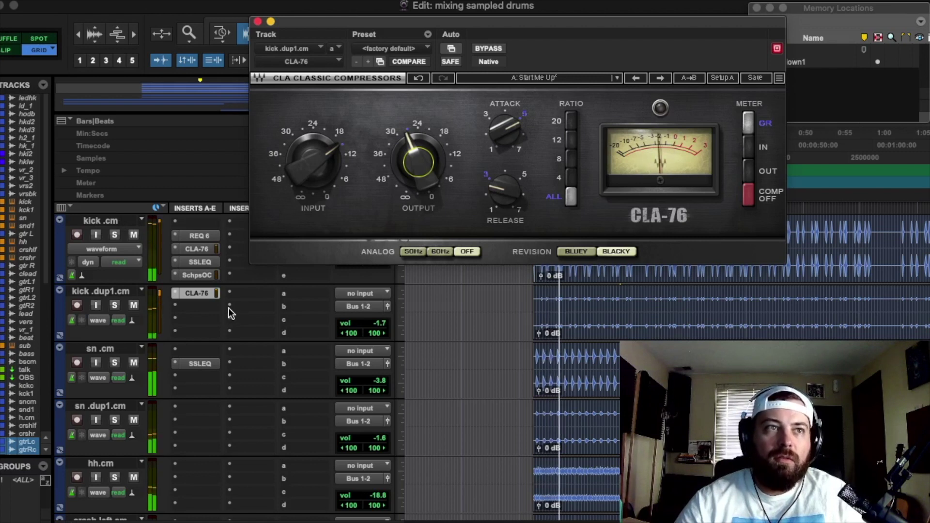
pyautogui.keyDown('super'); pyautogui.click(202, 293); pyautogui.keyUp('super')
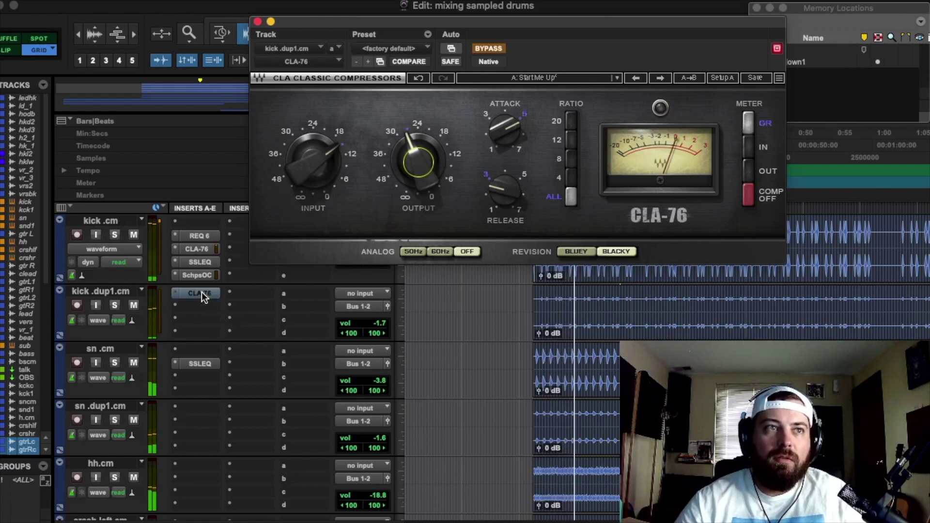
pyautogui.keyDown('super'); pyautogui.click(202, 292); pyautogui.keyUp('super')
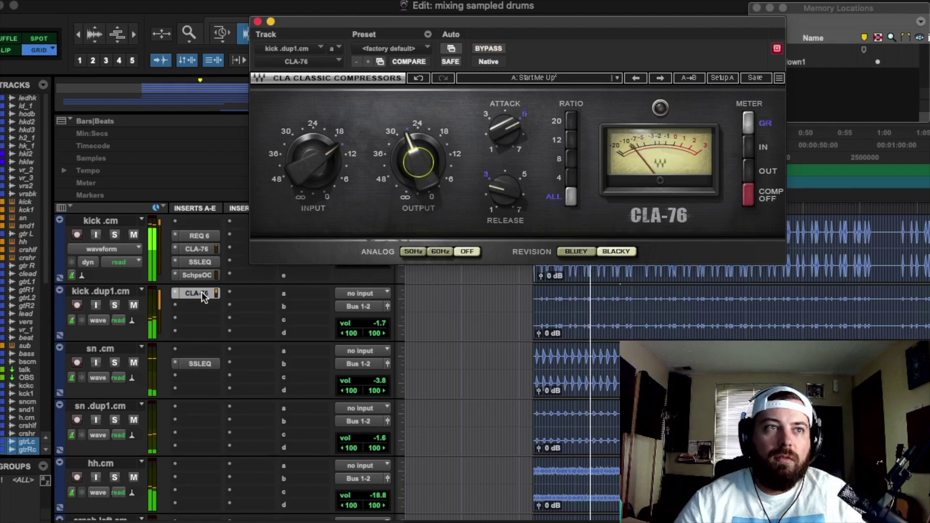
pyautogui.press('space')
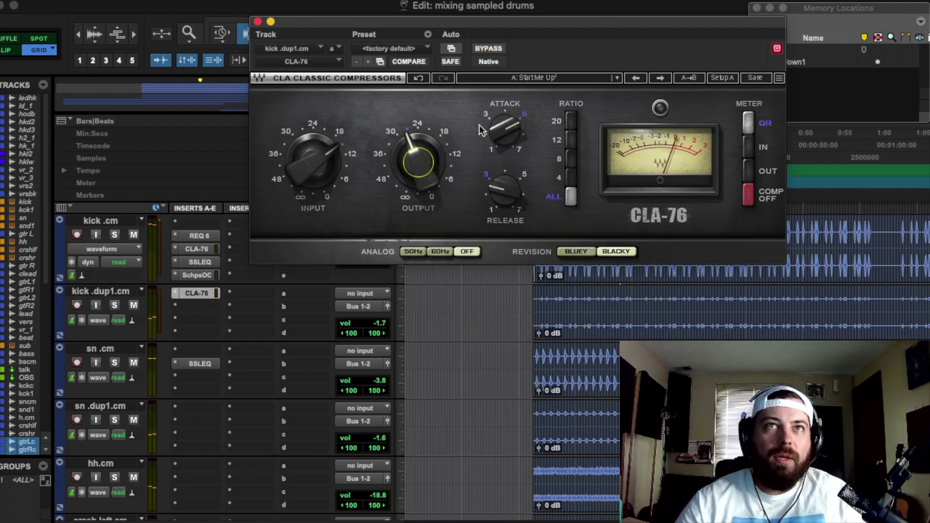
pyautogui.click(258, 22)
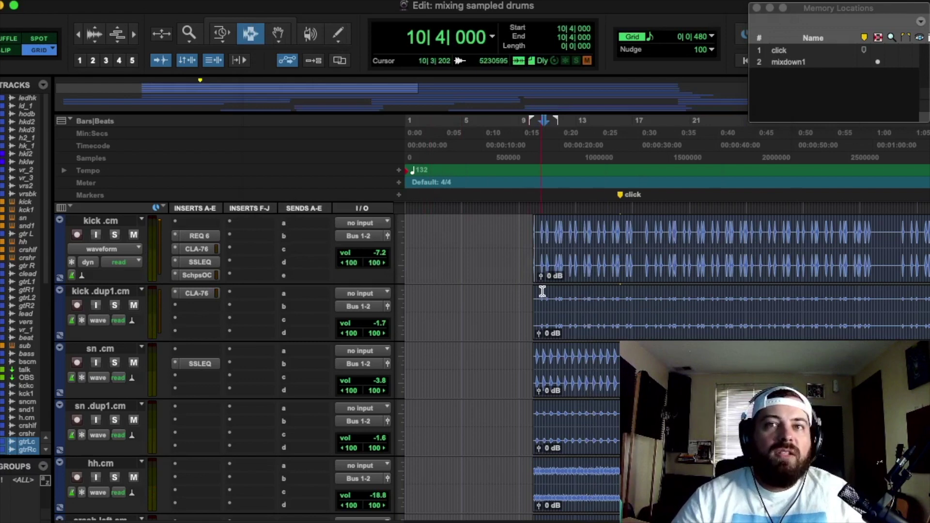
# Place the playback start at the beginning of the sn .cm clip and play the drums.
pyautogui.hscroll(1, 543, 300)
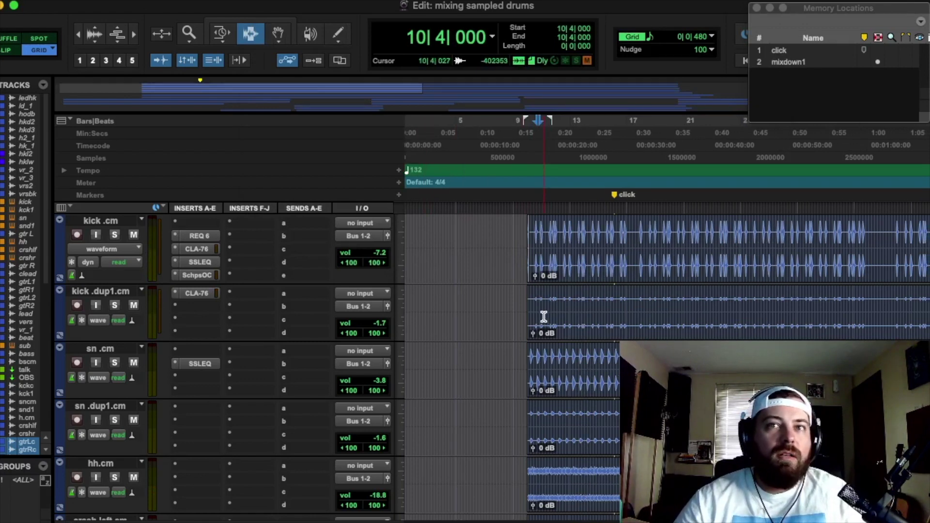
pyautogui.scroll(-2, 544, 316)
pyautogui.click(527, 290)
pyautogui.press('space')
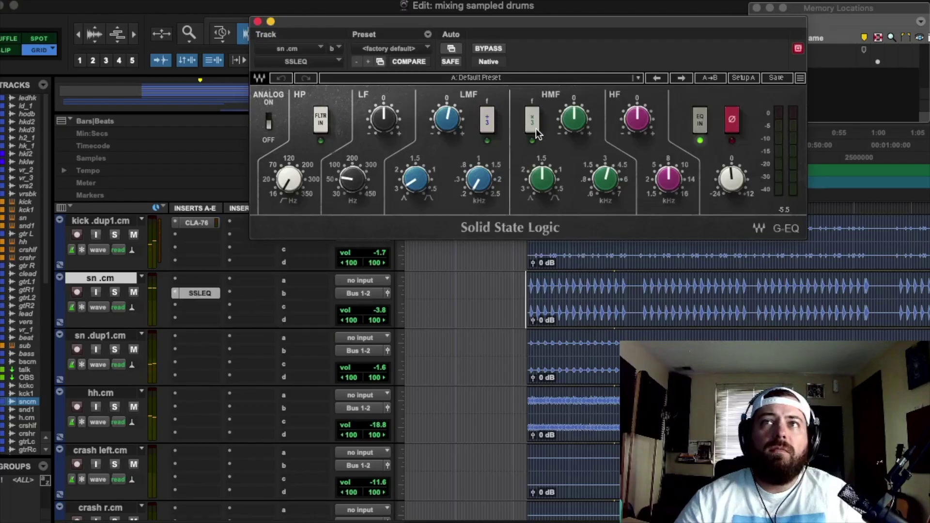
# Toggle the bypass of SSLEQ on the sn .cm track during playback to compare the snare with and without EQ.
pyautogui.click(481, 184)
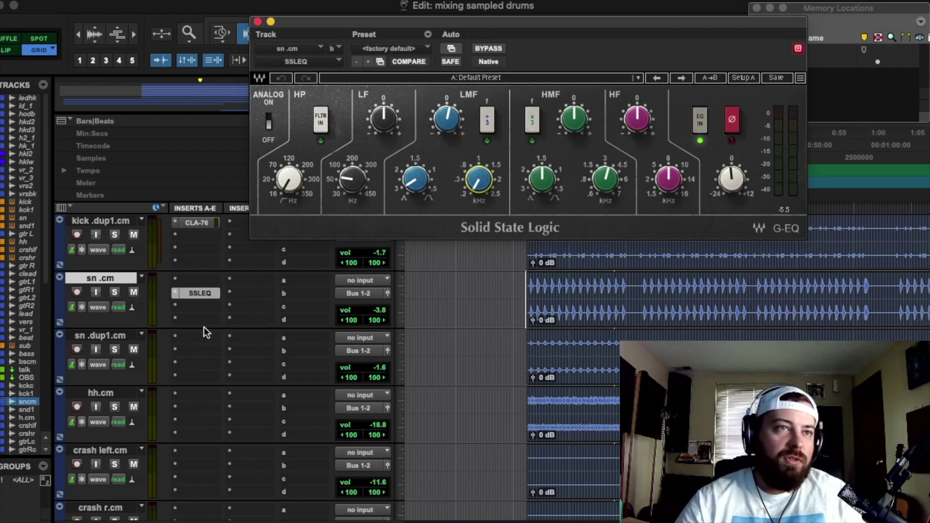
pyautogui.press('space')
pyautogui.keyDown('super'); pyautogui.click(202, 293); pyautogui.keyUp('super')
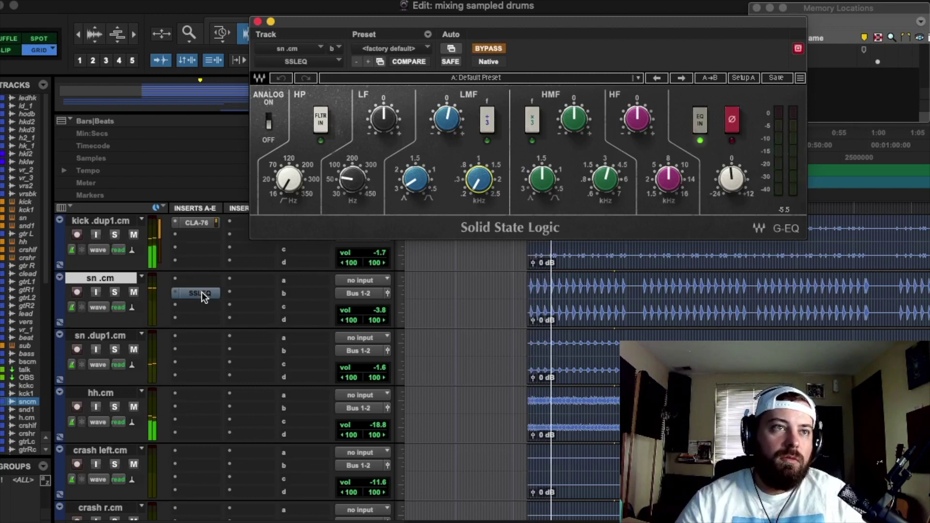
pyautogui.keyDown('super'); pyautogui.click(201, 293); pyautogui.keyUp('super')
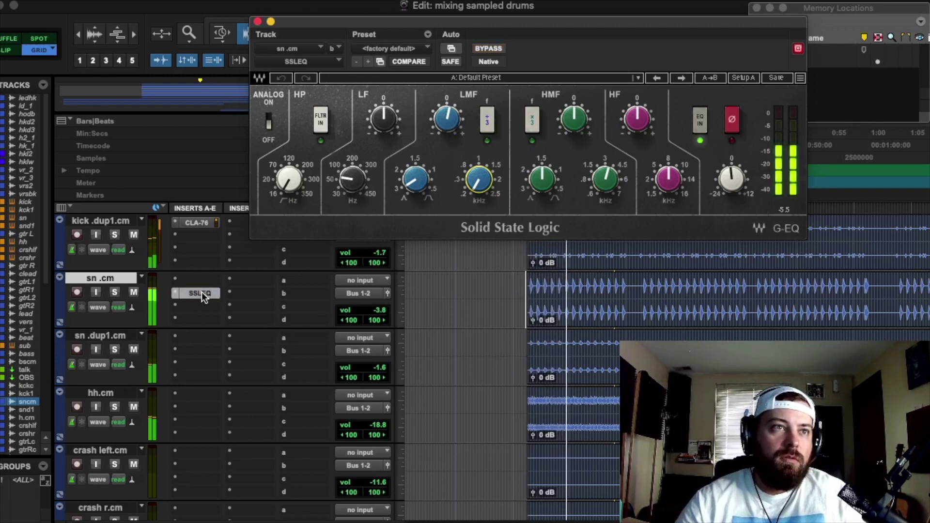
pyautogui.press('space')
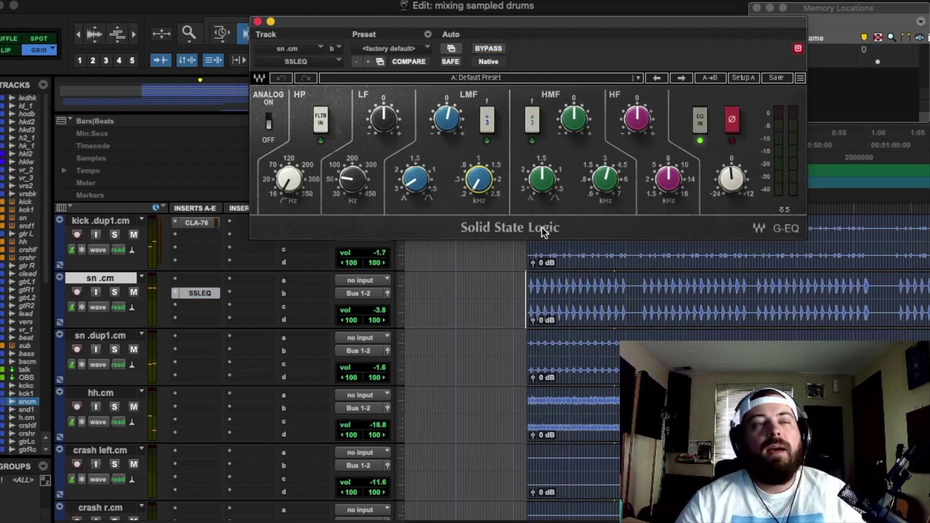
pyautogui.press('space')
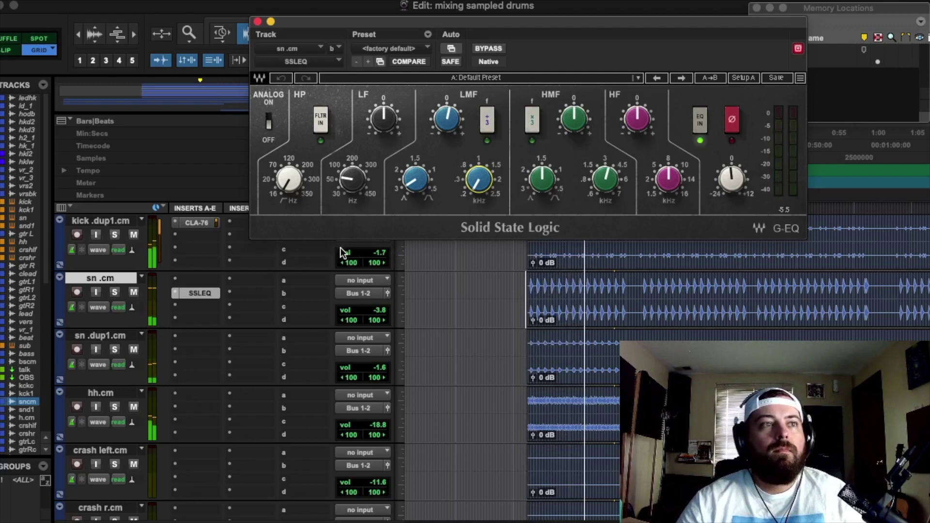
pyautogui.press('space')
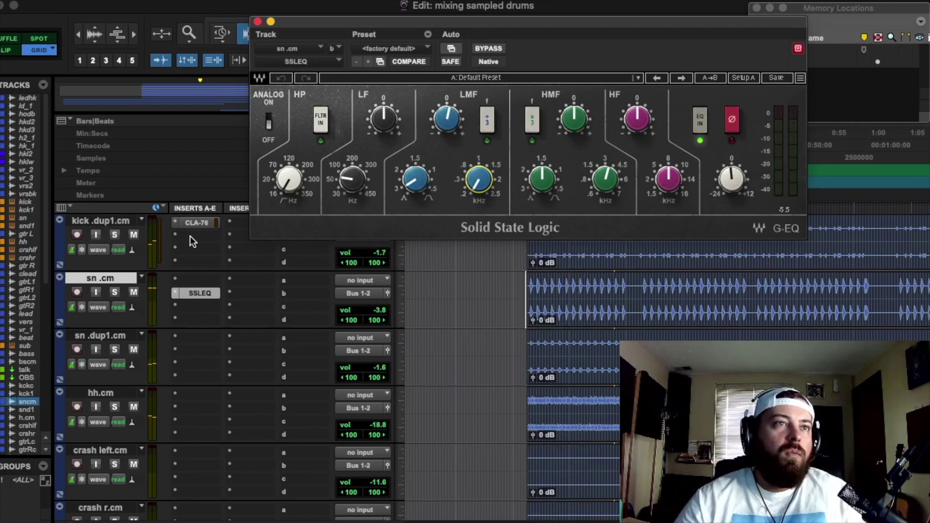
# Insert the multichannel plug-in PAZ- Frequency (stereo) in slot b of kick .dup1.cm and examine the low-frequency peak in its graph during playback.
pyautogui.click(189, 236)
pyautogui.moveTo(190, 237)
pyautogui.moveTo(384, 351)
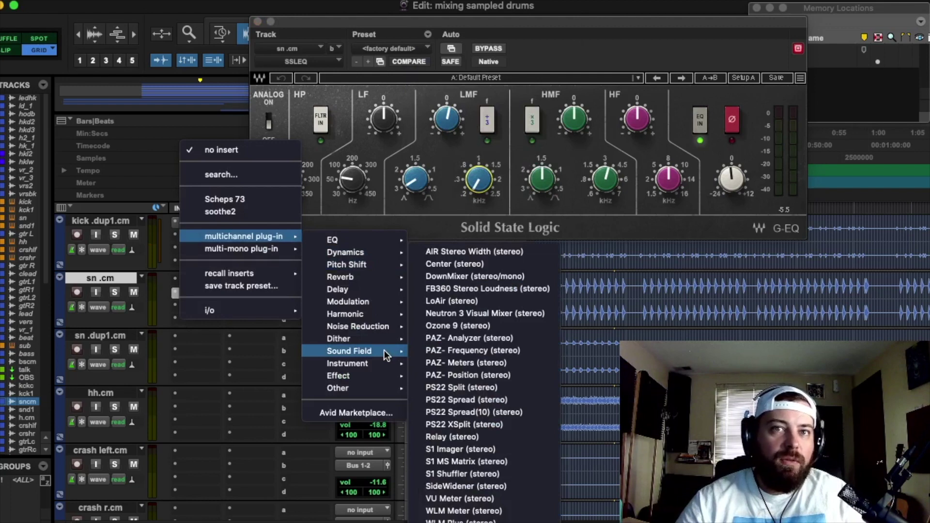
pyautogui.click(464, 350)
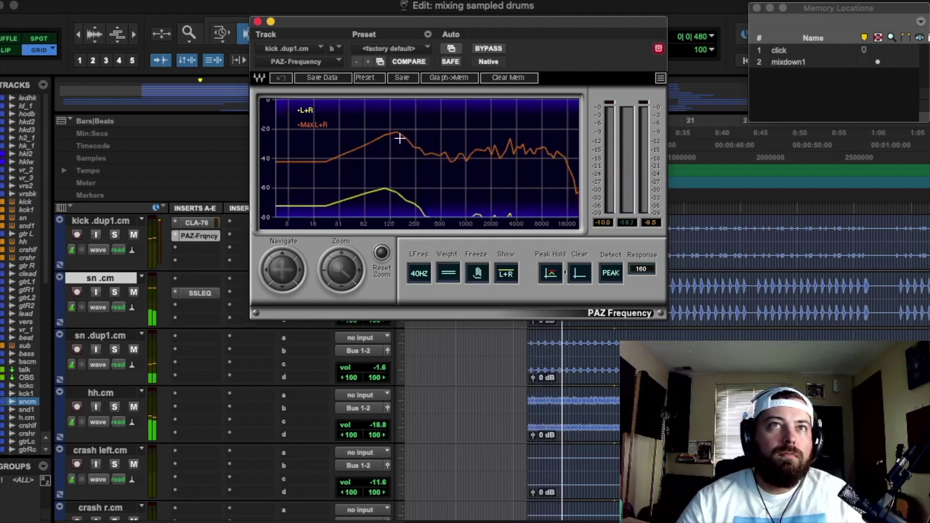
pyautogui.moveTo(398, 141); pyautogui.dragTo(397, 142)
pyautogui.press('space')
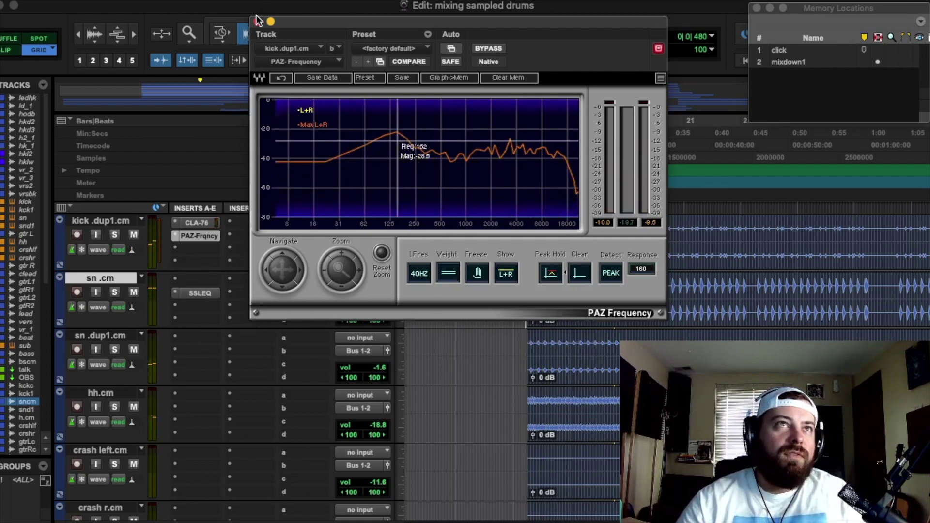
# Insert EQ3 7-Band (stereo) in slot a of sn .cm, with the LMF band at about 152 Hz, Q about 5.37 and gain -4.6 dB.
pyautogui.click(191, 281)
pyautogui.moveTo(295, 281)
pyautogui.moveTo(368, 283)
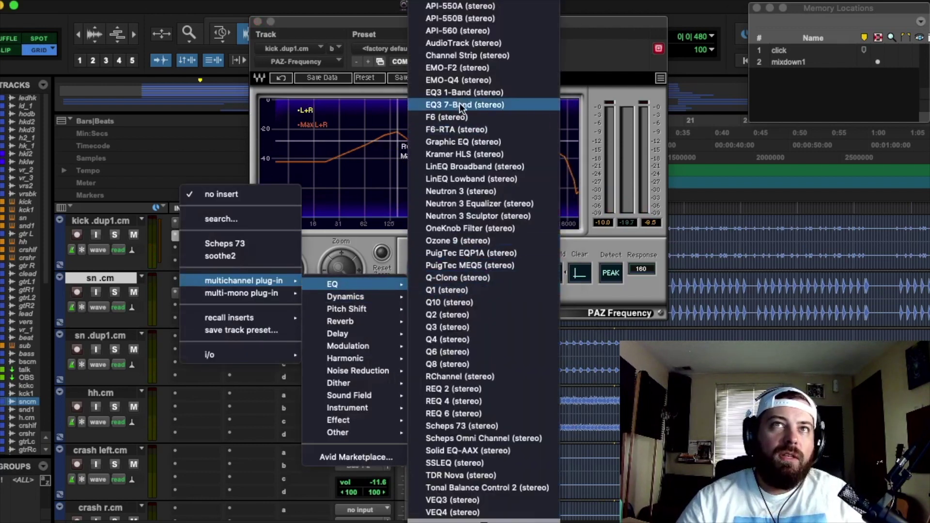
pyautogui.click(464, 106)
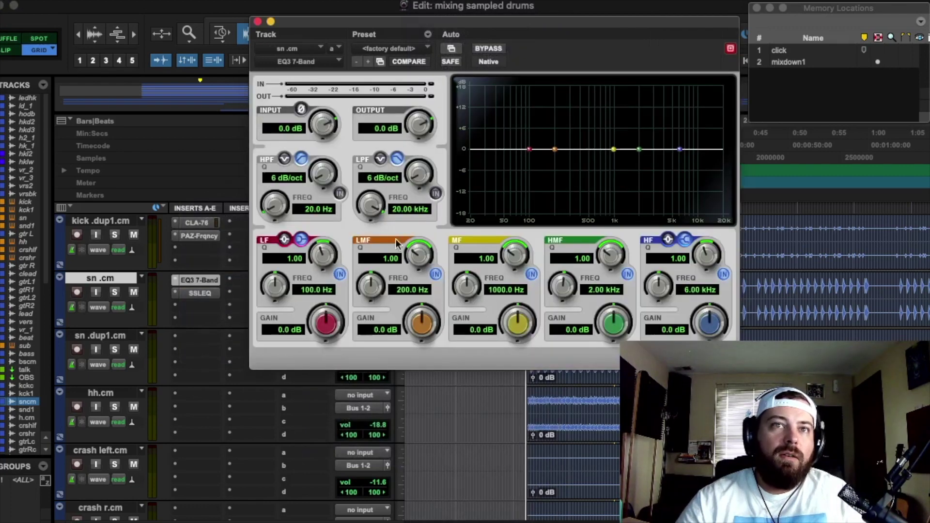
pyautogui.moveTo(377, 289); pyautogui.dragTo(361, 331)
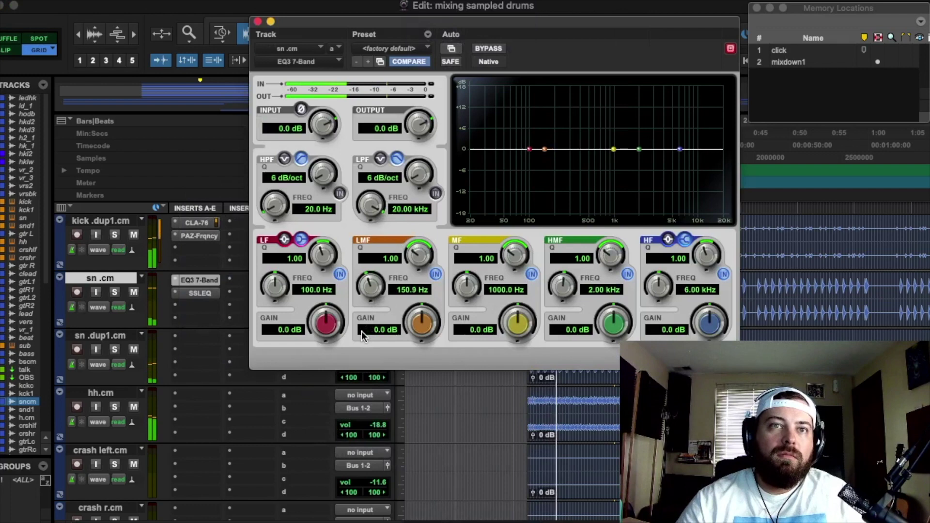
pyautogui.moveTo(424, 252); pyautogui.dragTo(430, 231)
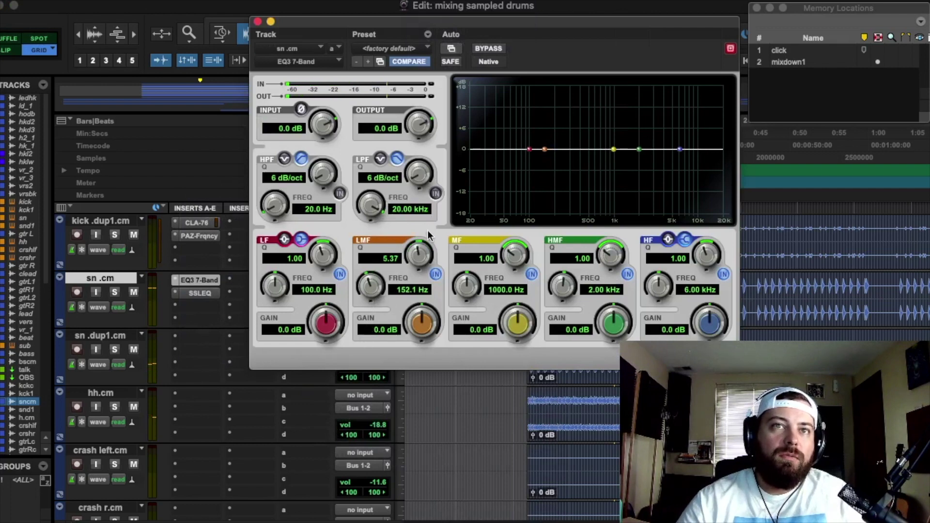
pyautogui.moveTo(422, 321); pyautogui.dragTo(423, 349)
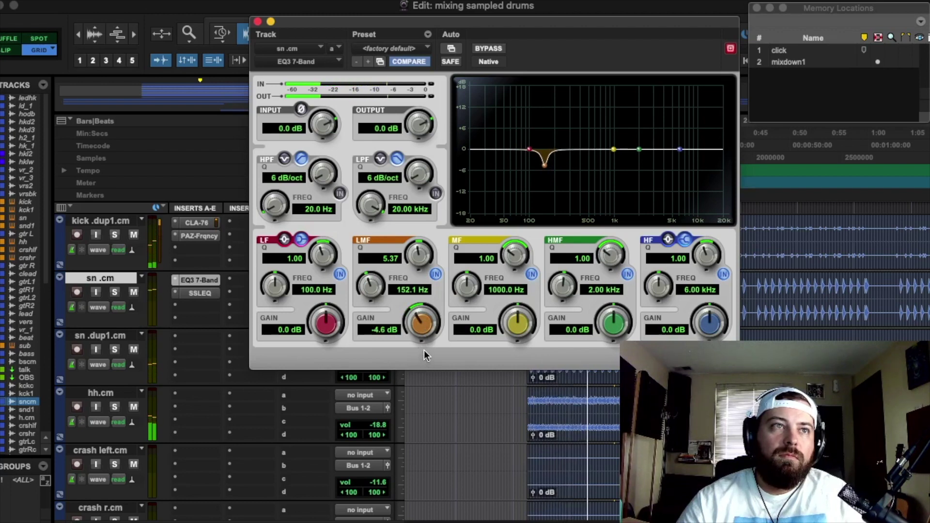
# Raise the LMF gain of SSLEQ on the sn .cm track to about 5.64 during playback.
pyautogui.click(203, 293)
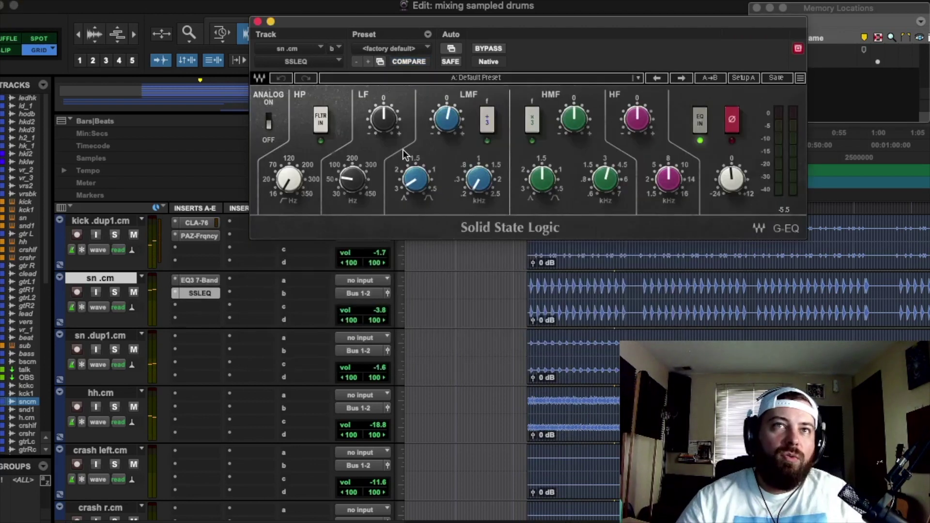
pyautogui.press('space')
pyautogui.moveTo(453, 126); pyautogui.dragTo(452, 112)
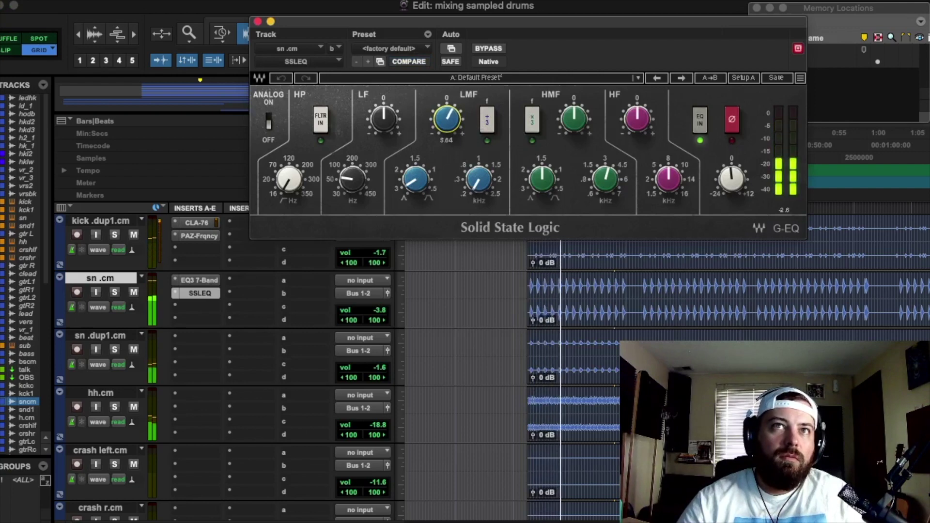
# Fine-tune the LMF band of EQ3 7-Band on sn .cm to about 149.7 Hz with a gain of -5.2 dB.
pyautogui.click(196, 280)
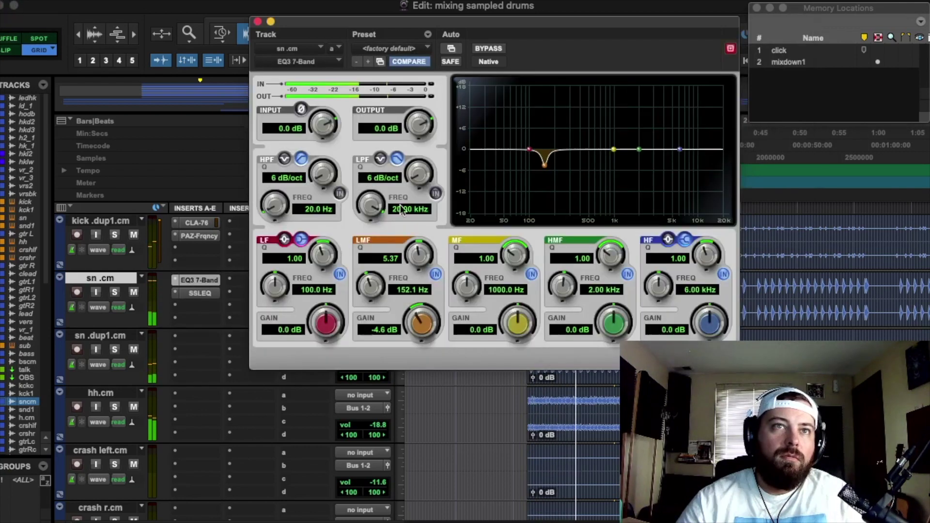
pyautogui.moveTo(371, 283); pyautogui.dragTo(371, 286)
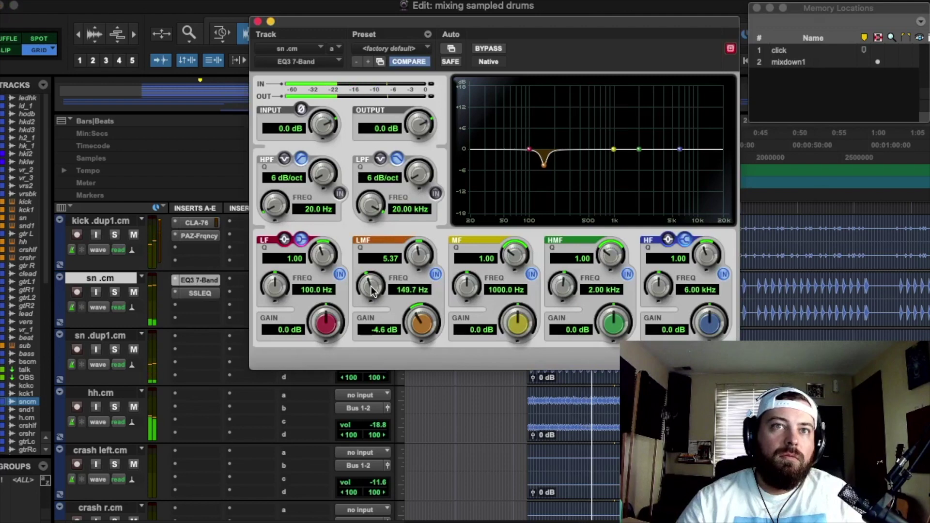
pyautogui.moveTo(411, 315); pyautogui.dragTo(429, 328)
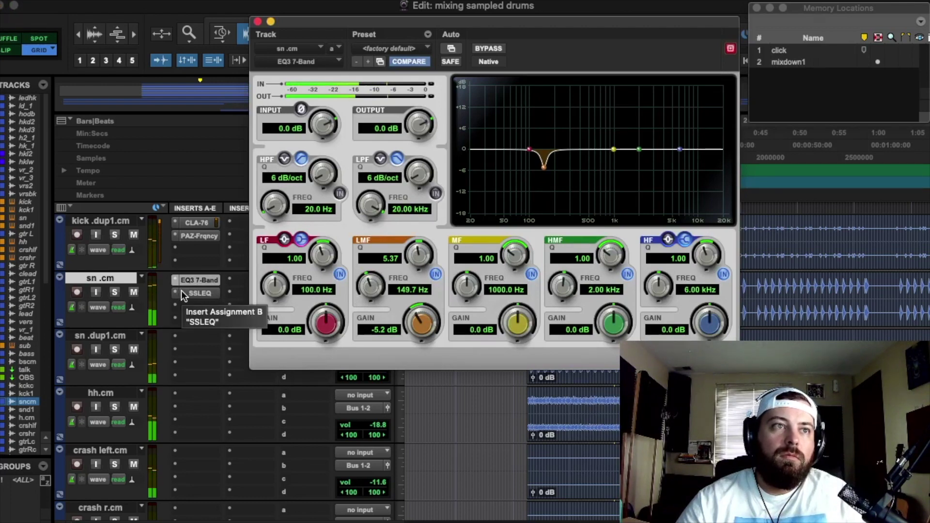
# Replay the drums while toggling the bypass of EQ3 7-Band and SSLEQ on sn .cm to compare the snare, and close the plug-in window.
pyautogui.press('space')
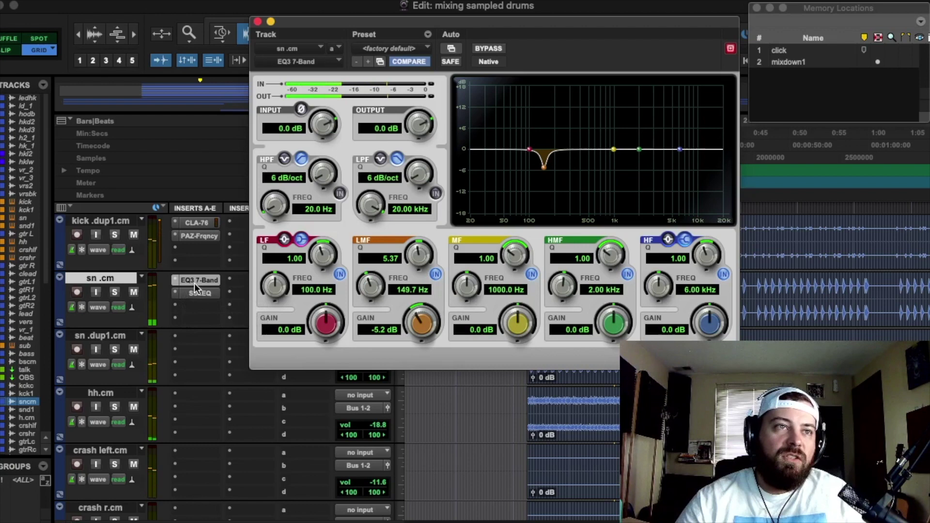
pyautogui.press('space')
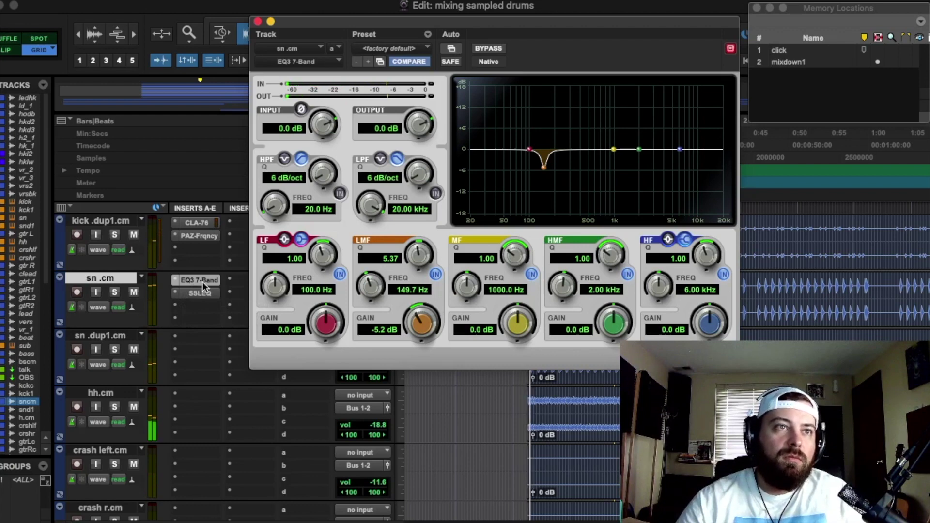
pyautogui.keyDown('super'); pyautogui.click(201, 281); pyautogui.keyUp('super')
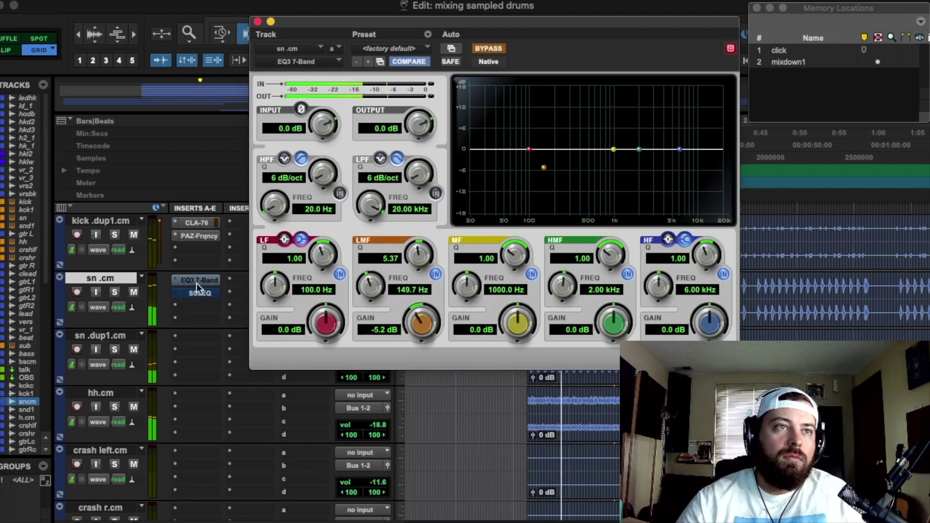
pyautogui.keyDown('super'); pyautogui.click(196, 283); pyautogui.keyUp('super')
pyautogui.keyDown('super'); pyautogui.click(196, 291); pyautogui.keyUp('super')
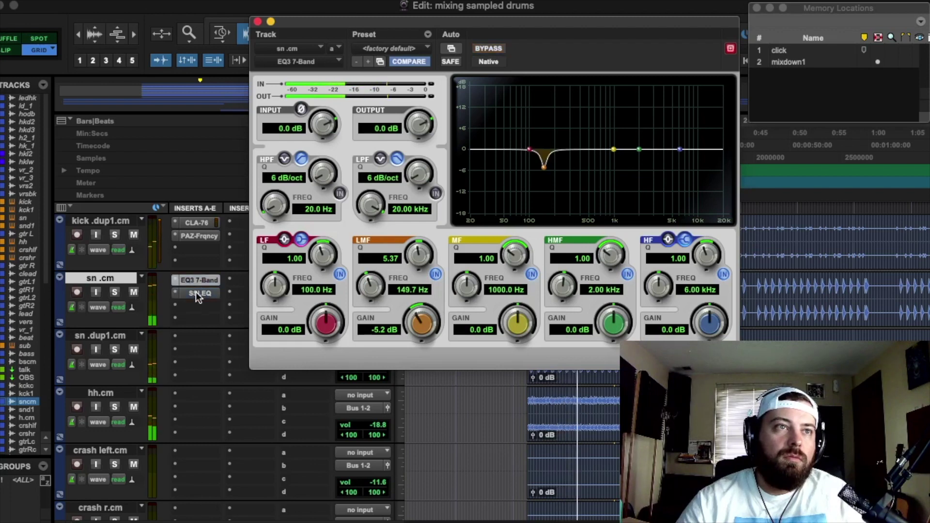
pyautogui.click(257, 23)
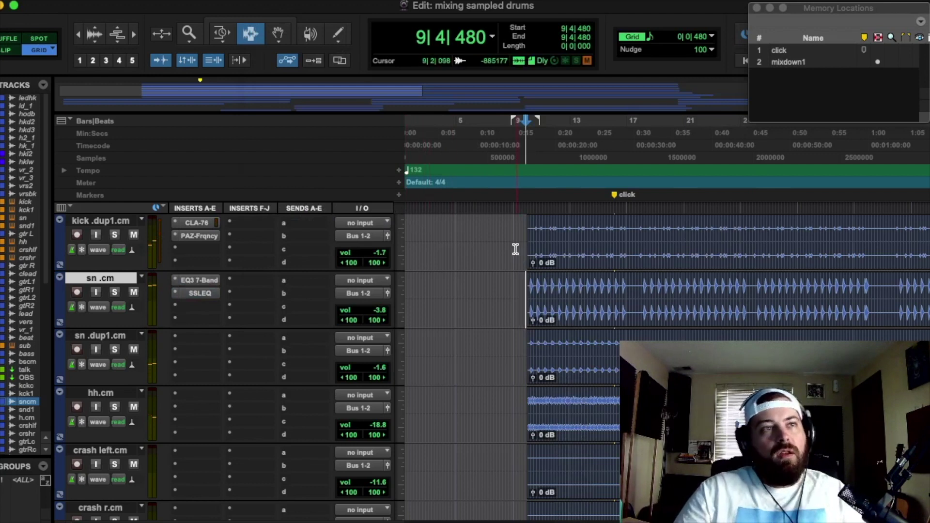
# Play the drums briefly, and insert the multichannel dynamics plug-in CLA-76 (stereo) in slot a of the sn .dup1.cm track.
pyautogui.press('space')
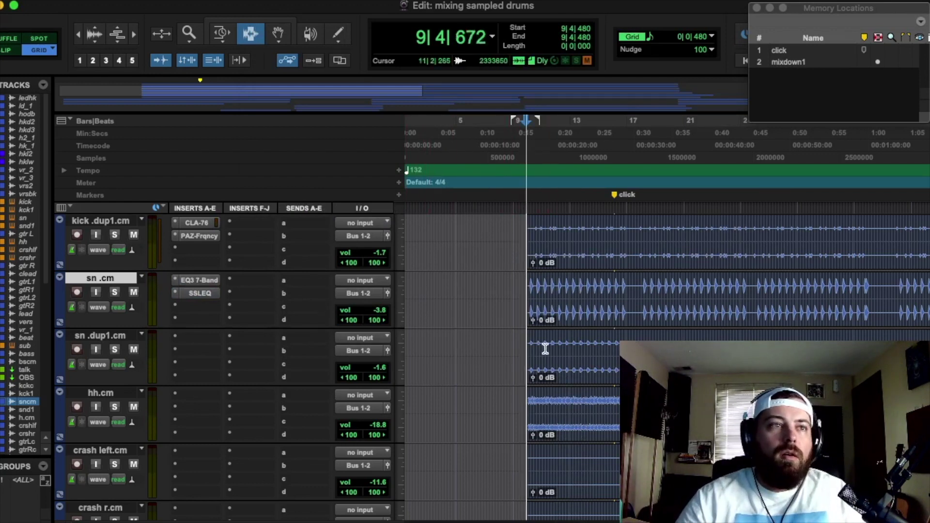
pyautogui.press('space')
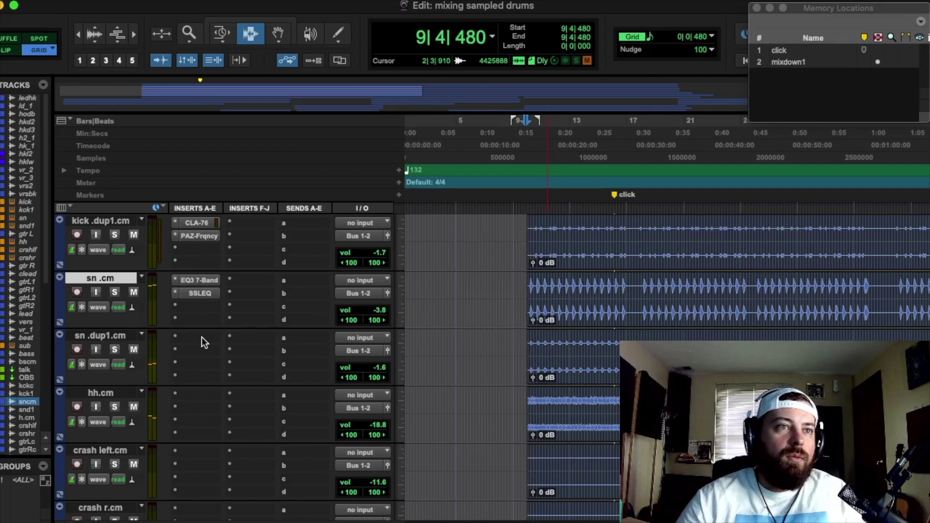
pyautogui.click(202, 336)
pyautogui.moveTo(202, 338)
pyautogui.moveTo(392, 354)
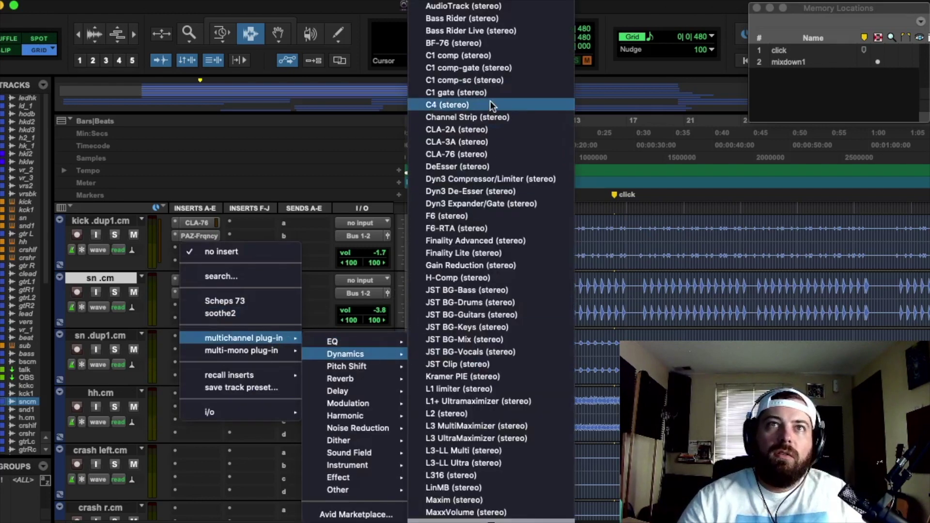
pyautogui.click(472, 153)
# Set the CLA-76 on sn .dup1.cm to the ALL ratio and adjust its release to about 3 along with its attack.
pyautogui.click(571, 197)
pyautogui.moveTo(505, 189); pyautogui.dragTo(506, 199)
pyautogui.moveTo(504, 129); pyautogui.dragTo(488, 155)
# During playback, set the CLA-76 input to about -19.2, output to about -30 and attack to about 6.22, and lower the release slightly.
pyautogui.press('space')
pyautogui.moveTo(315, 174); pyautogui.dragTo(325, 167)
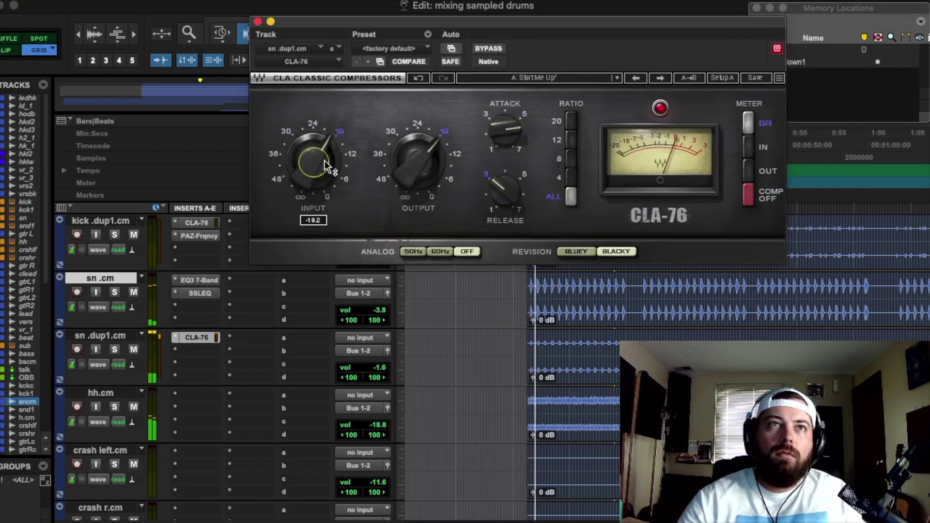
pyautogui.moveTo(403, 155); pyautogui.dragTo(403, 172)
pyautogui.click(494, 126)
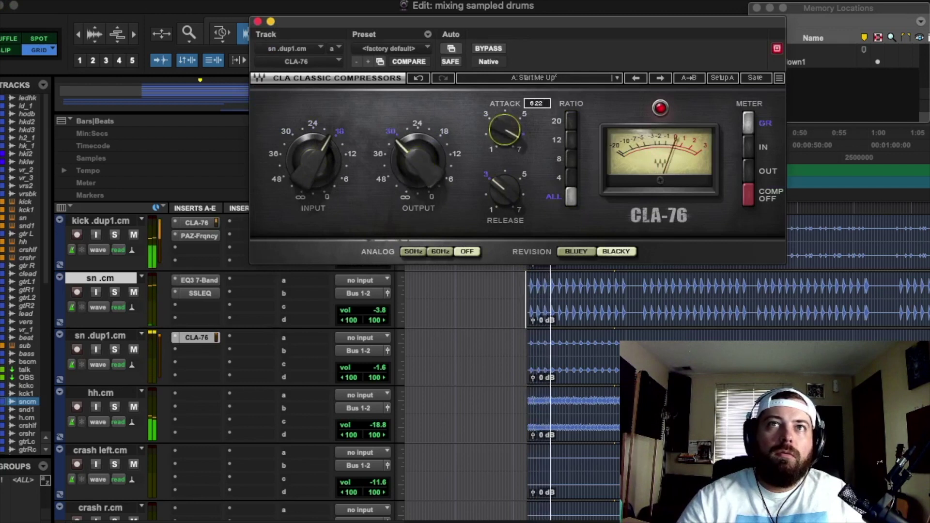
pyautogui.moveTo(501, 184); pyautogui.dragTo(501, 190)
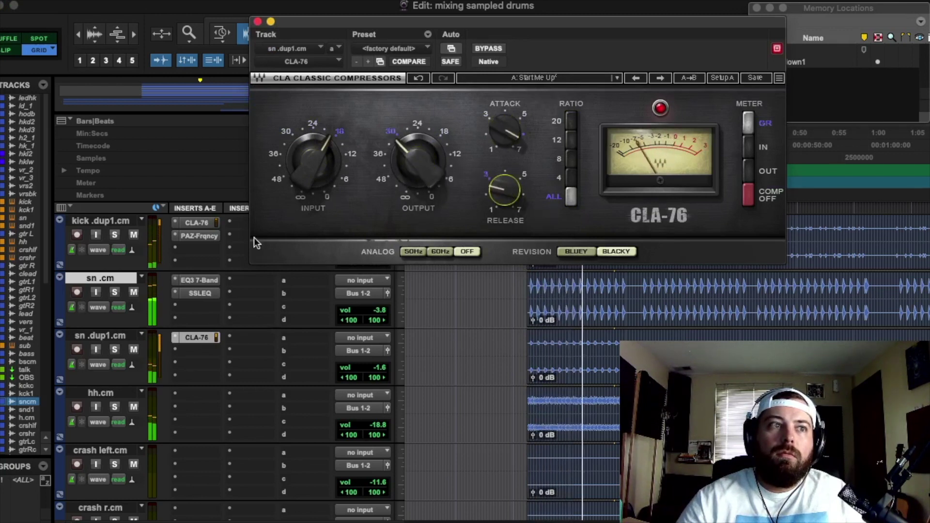
pyautogui.click(404, 164)
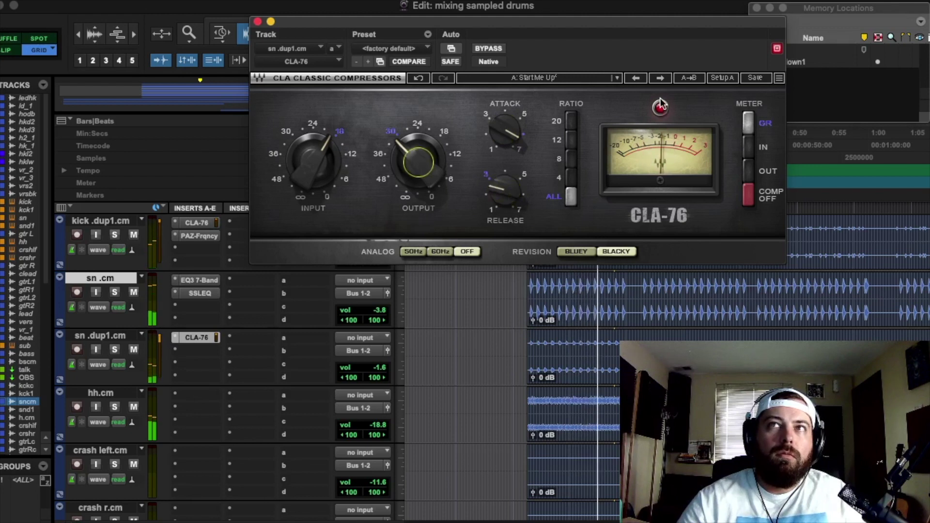
# Compare the duplicate snare with CLA-76 bypassed and active, and trim its output to about -31.5.
pyautogui.click(487, 48)
pyautogui.click(487, 47)
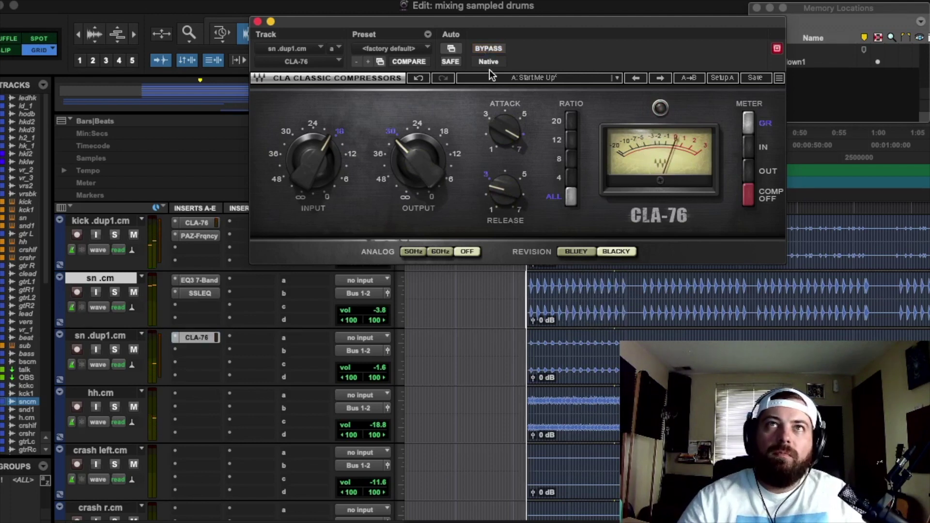
pyautogui.click(434, 158)
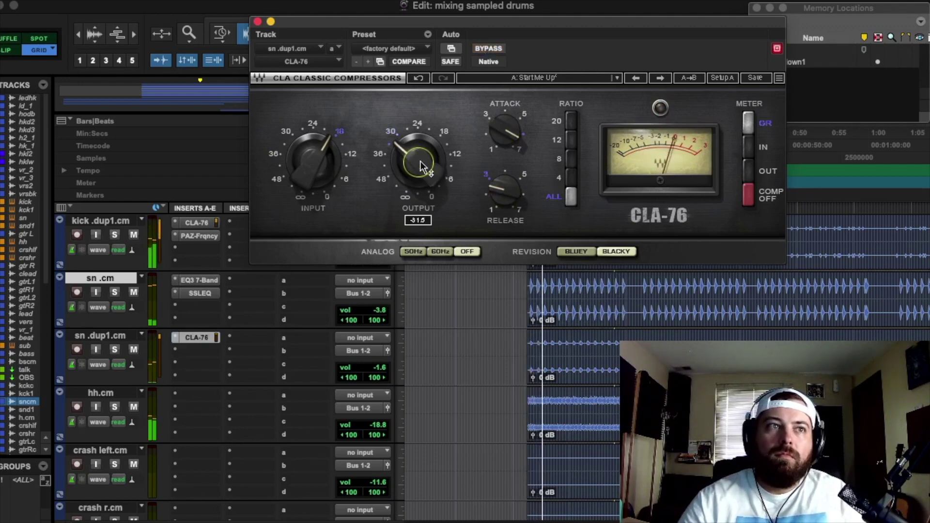
# Check the mute state of the guitar, lead and sub tracks, and select the sub.cm track.
pyautogui.scroll(-10, 216, 353)
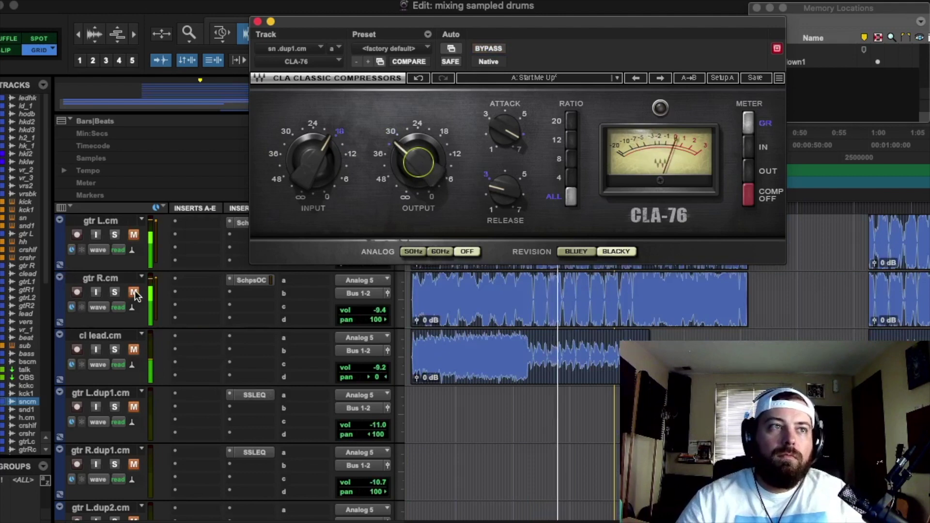
pyautogui.scroll(-10, 133, 378)
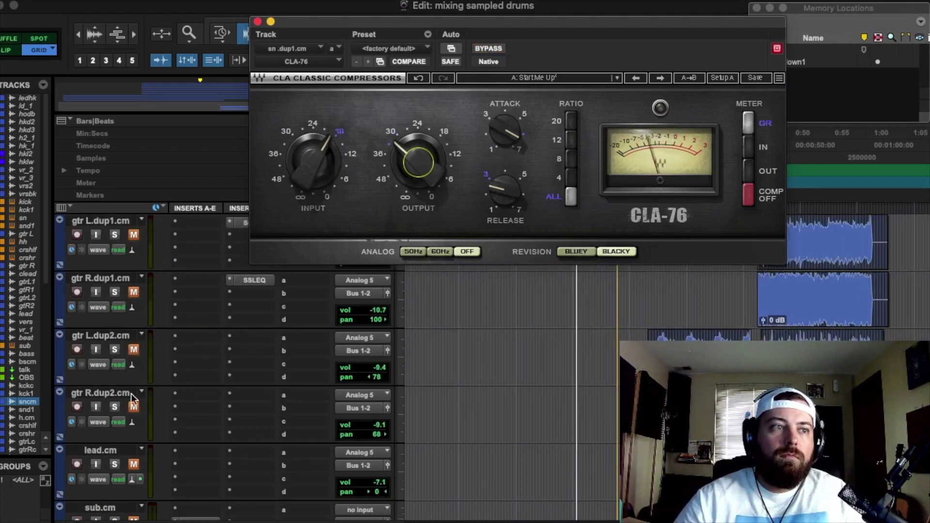
pyautogui.click(119, 365)
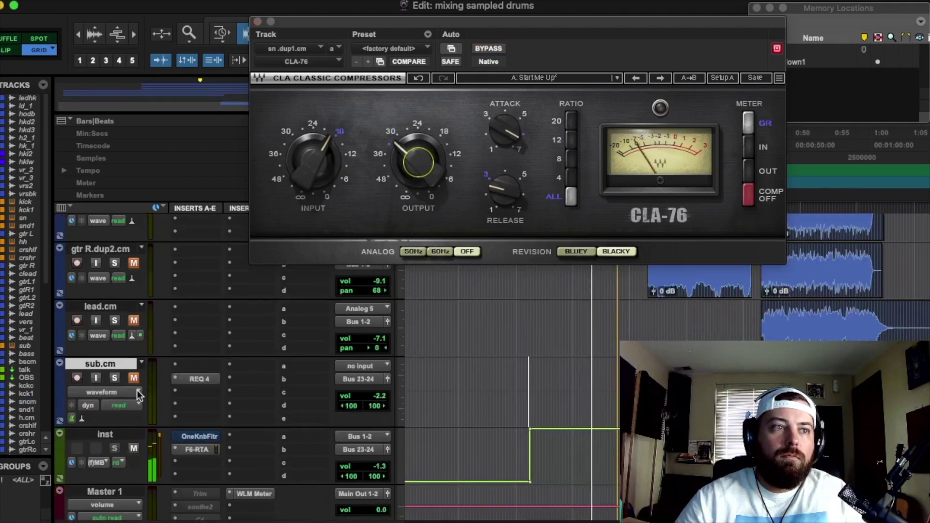
# Place the edit cursor on hh.cm before its last long hi-hat section and insert the multichannel EQ SSLEQ (stereo) in slot a.
pyautogui.scroll(10, 138, 391)
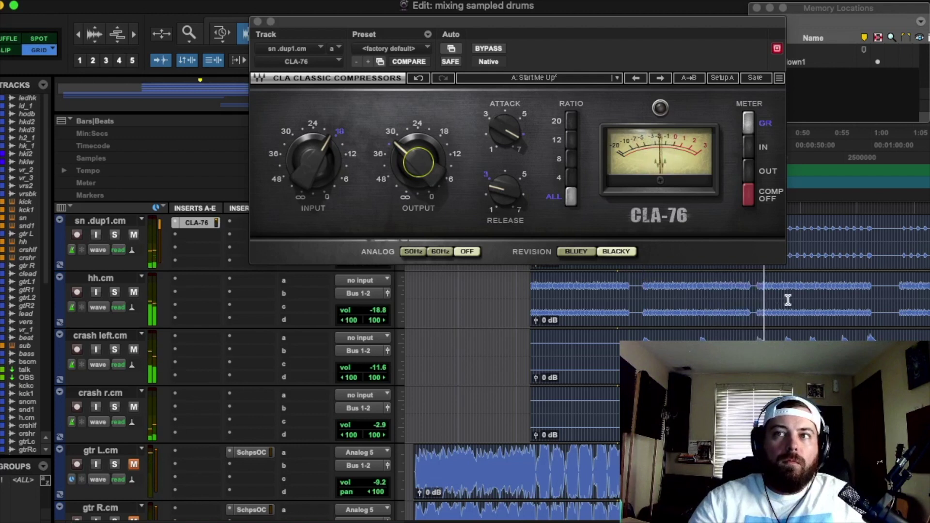
pyautogui.click(756, 285)
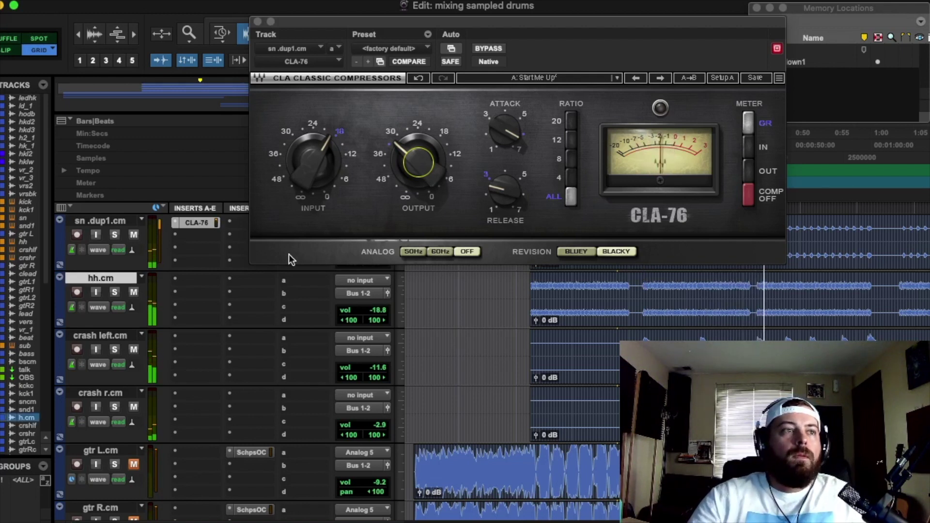
pyautogui.click(190, 280)
pyautogui.moveTo(190, 280)
pyautogui.moveTo(360, 284)
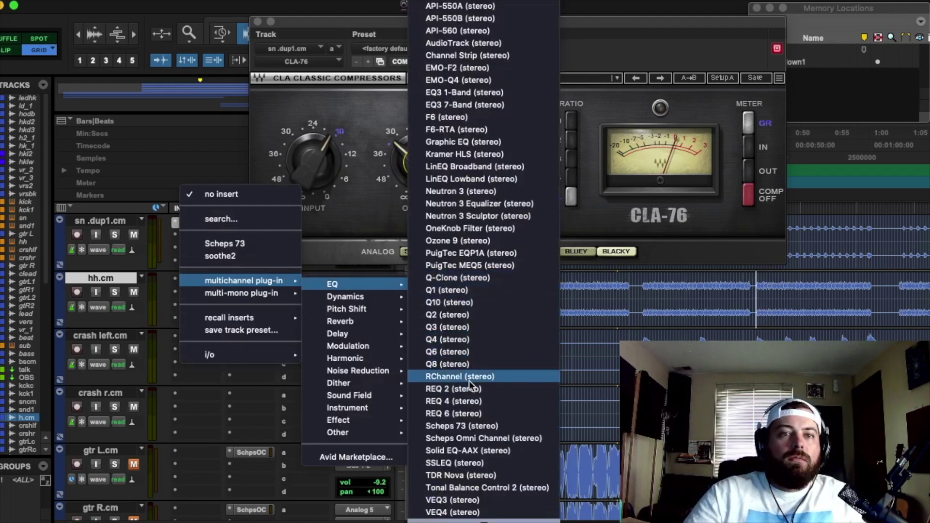
pyautogui.click(461, 463)
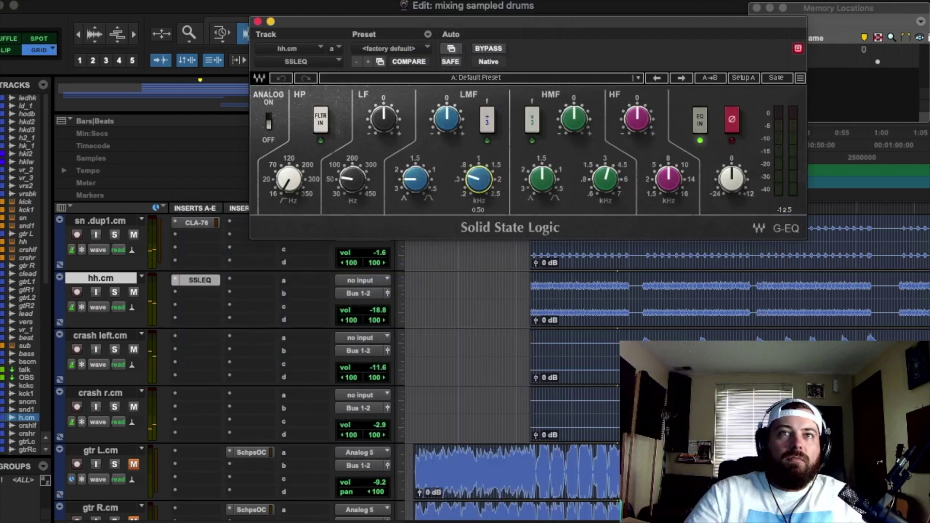
# Lower the LMF gain of SSLEQ on hh.cm to about -5.5 during playback, and move the plug-in to slot a of crash left.cm.
pyautogui.moveTo(446, 119); pyautogui.dragTo(455, 124)
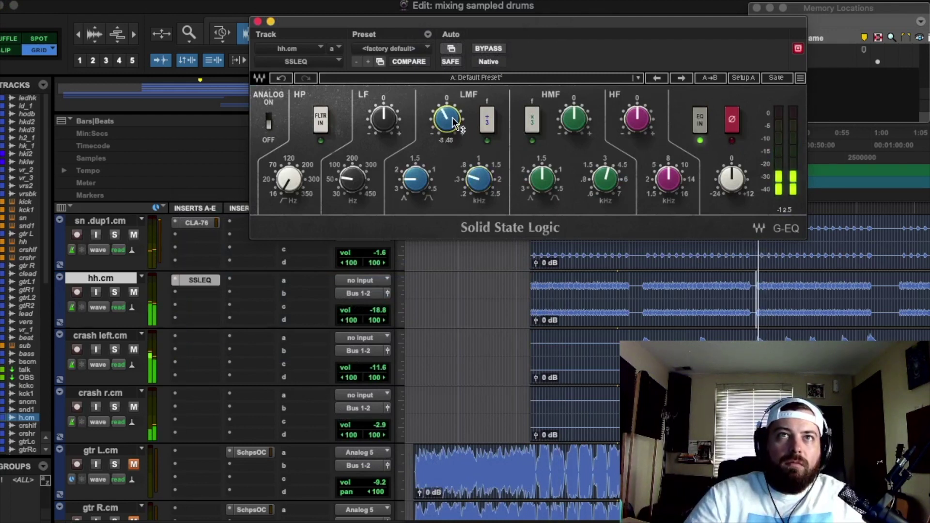
pyautogui.moveTo(455, 123); pyautogui.dragTo(455, 141)
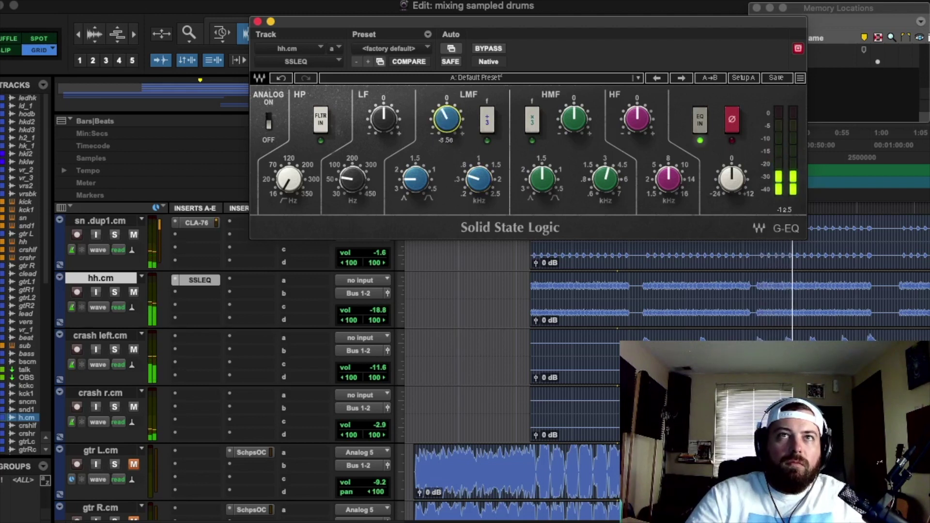
pyautogui.press('space')
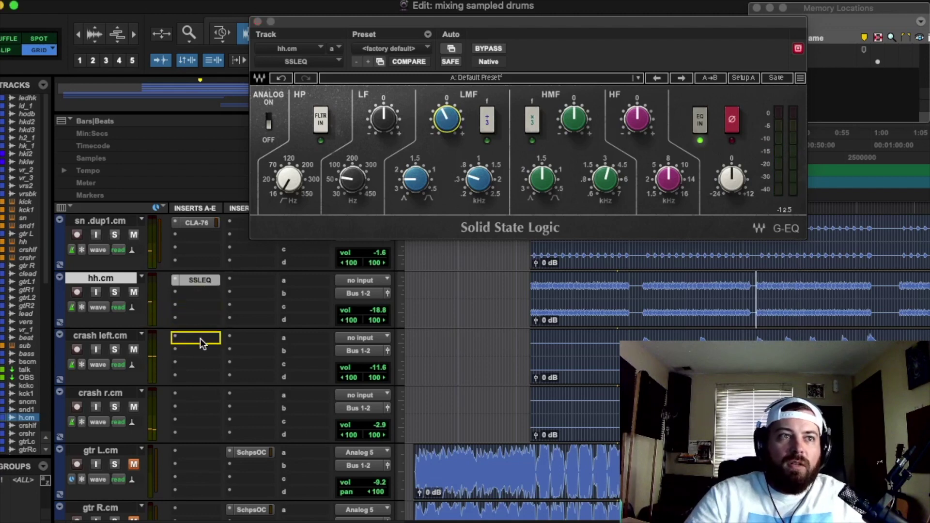
pyautogui.moveTo(200, 339); pyautogui.dragTo(202, 340)
pyautogui.press('space')
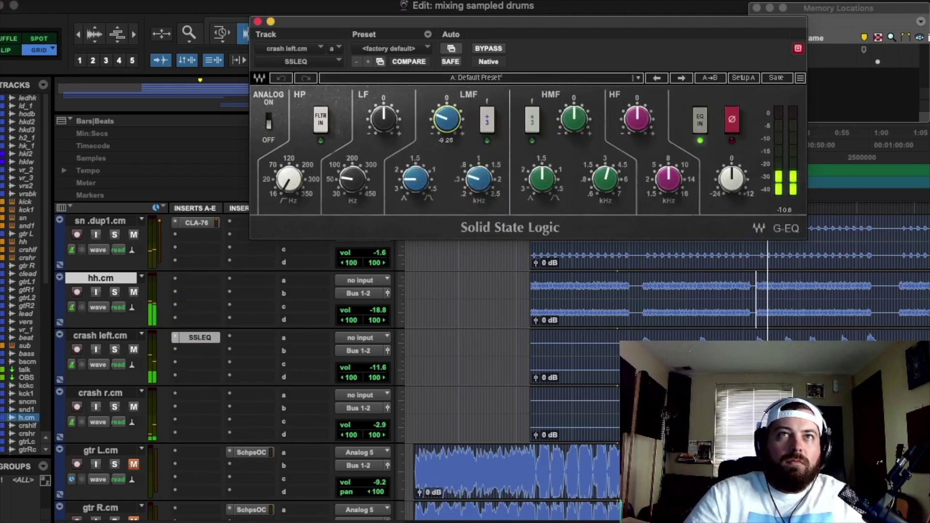
# Fine-tune the LMF cut of SSLEQ on crash left.cm and copy the plug-in to slot a of crash r.cm.
pyautogui.moveTo(446, 119); pyautogui.dragTo(447, 116)
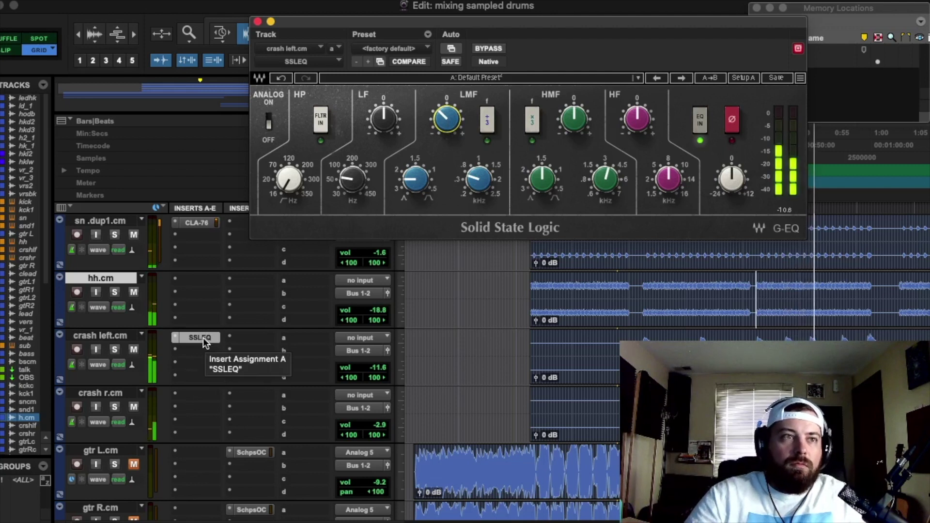
pyautogui.moveTo(202, 338); pyautogui.dragTo(196, 393)
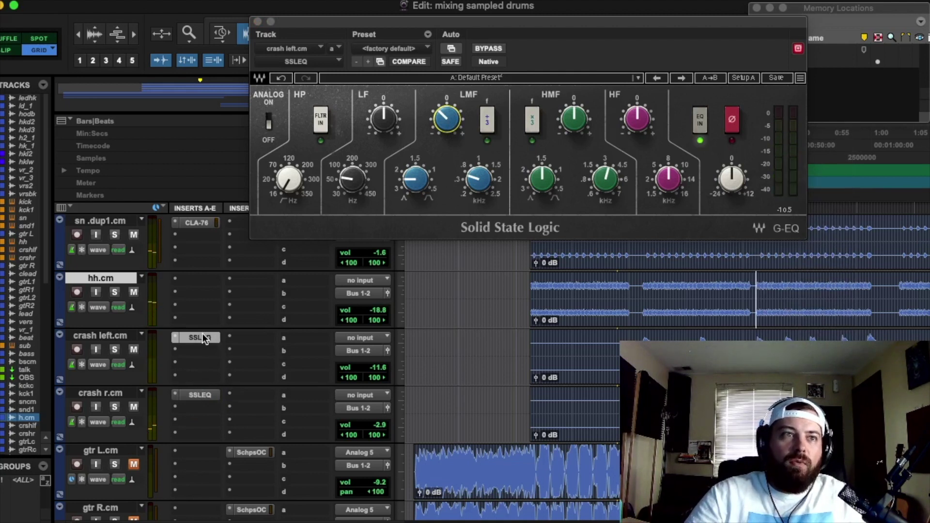
# Toggle the bypass of SSLEQ on both crash tracks during playback to compare the cymbals.
pyautogui.keyDown('super'); pyautogui.click(199, 338); pyautogui.keyUp('super')
pyautogui.keyDown('super'); pyautogui.click(194, 390); pyautogui.keyUp('super')
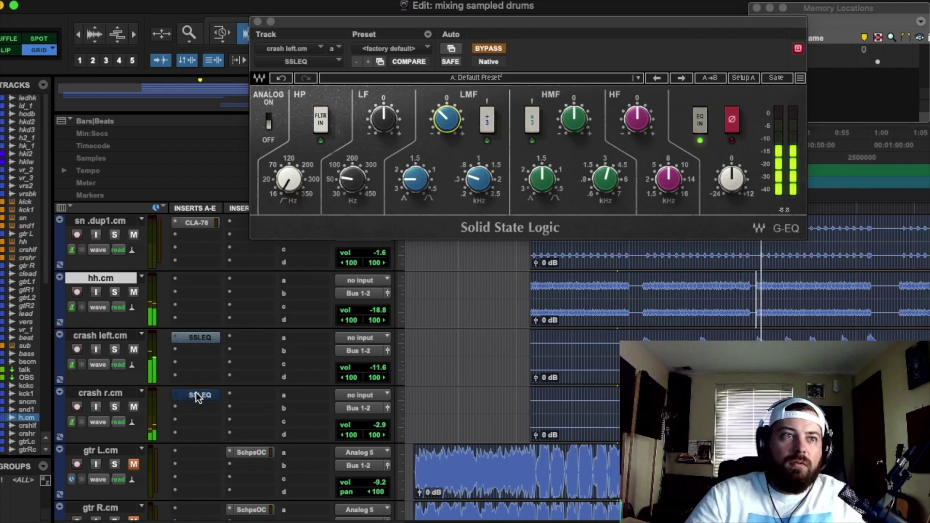
pyautogui.keyDown('super'); pyautogui.click(199, 338); pyautogui.keyUp('super')
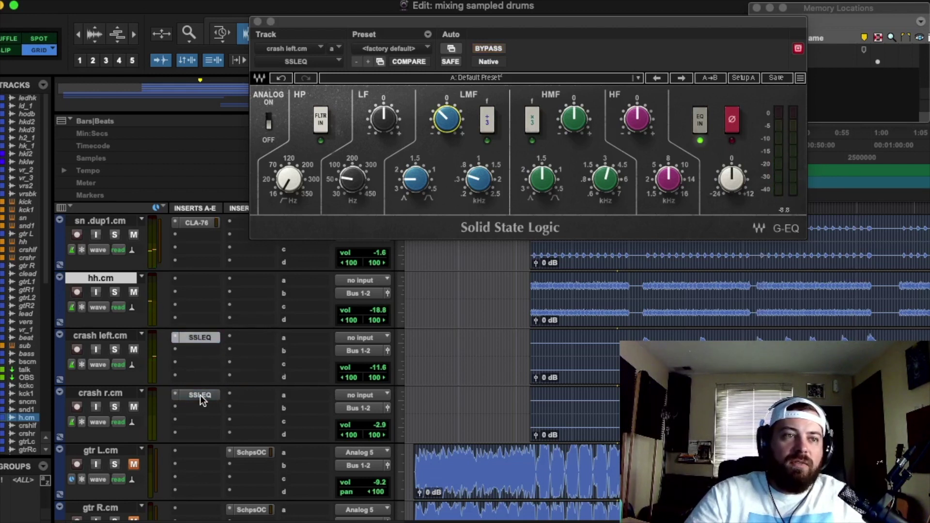
# Select the tracks from gtr L.cm through sub.cm, unmute them all together and play the full mix.
pyautogui.click(113, 449)
pyautogui.scroll(-10, 114, 446)
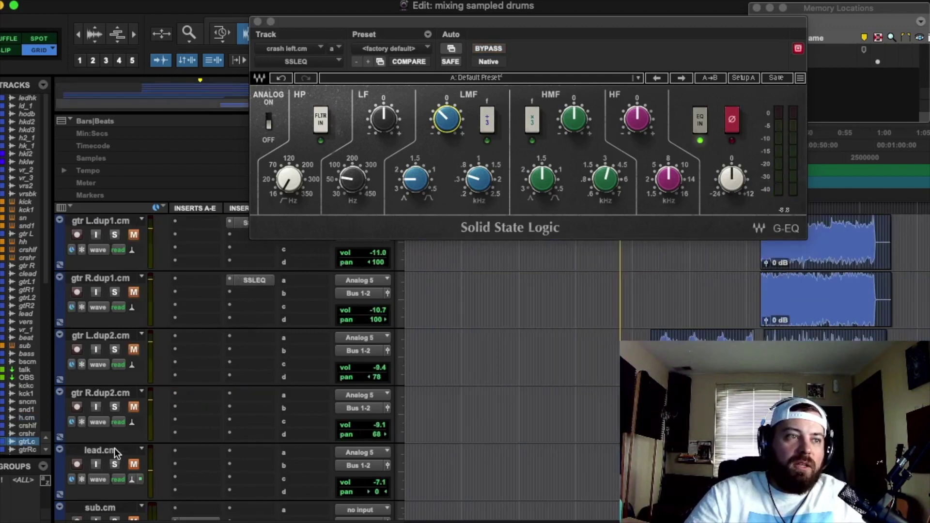
pyautogui.keyDown('shift'); pyautogui.click(117, 337); pyautogui.keyUp('shift')
pyautogui.keyDown('alt'); pyautogui.keyDown('shift'); pyautogui.click(133, 349); pyautogui.keyUp('shift'); pyautogui.keyUp('alt')
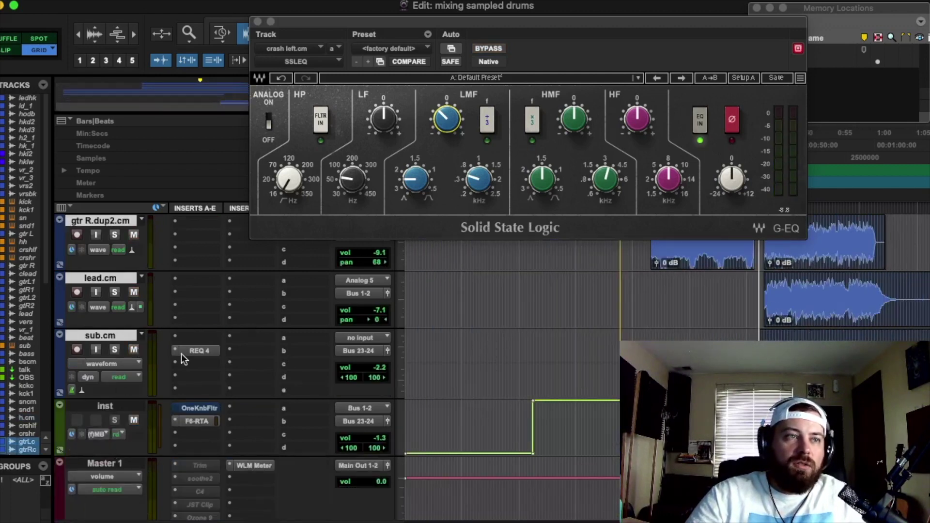
pyautogui.press('space')
# Reopen CLA-76 on sn .dup1.cm, raise its output to about -27.3 and bring the attack down to around mid-range during playback.
pyautogui.scroll(12, 333, 420)
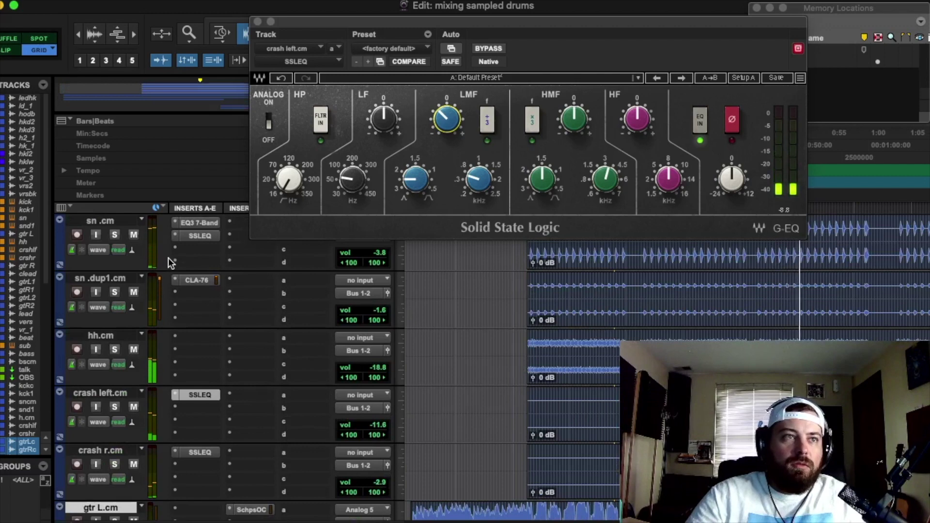
pyautogui.click(196, 280)
pyautogui.moveTo(414, 186); pyautogui.dragTo(413, 166)
pyautogui.moveTo(504, 130); pyautogui.dragTo(504, 143)
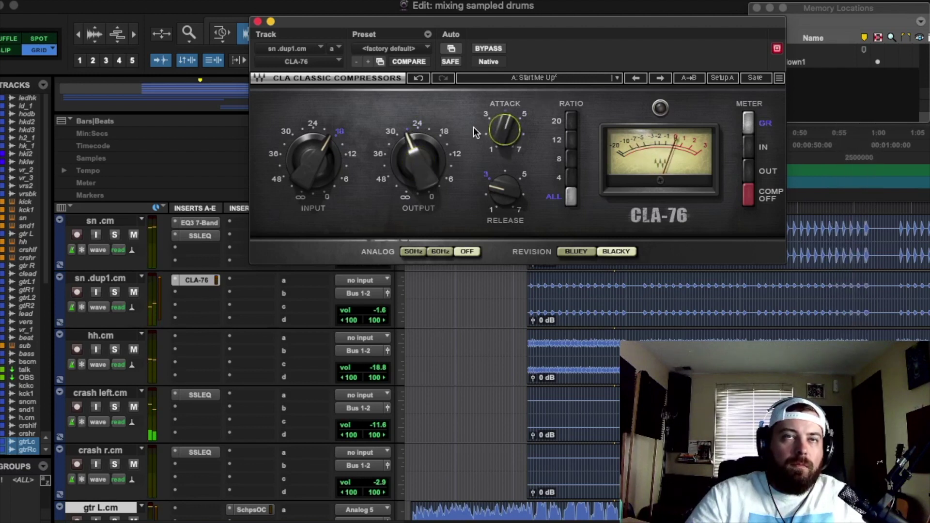
pyautogui.click(417, 156)
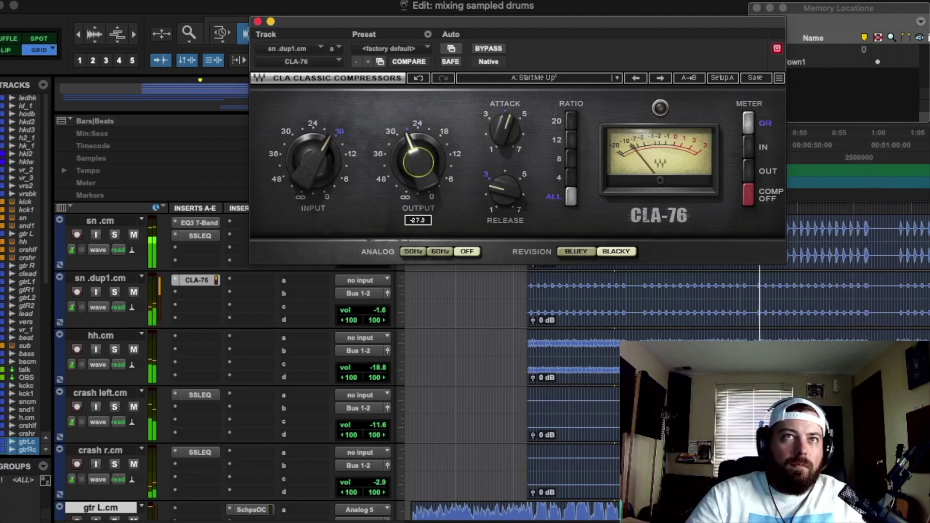
pyautogui.moveTo(421, 153)
pyautogui.click(511, 138)
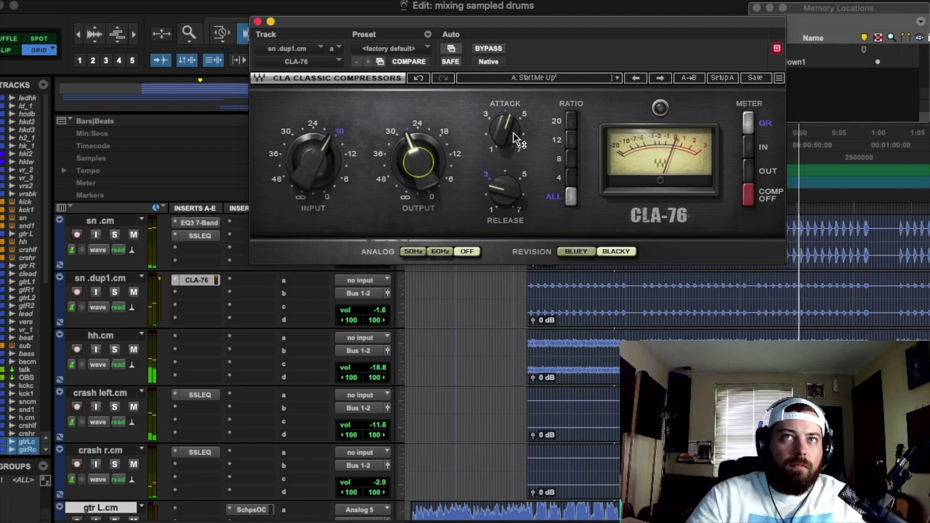
# Lower the CLA-76 input to about -20.4, close the plug-in window and set the sn .dup1.cm volume to -2.5.
pyautogui.click(331, 151)
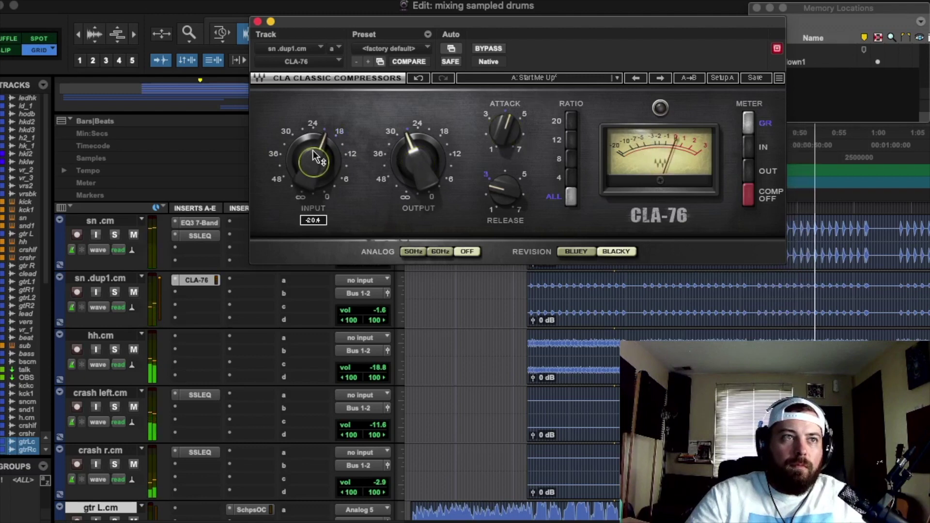
pyautogui.click(258, 21)
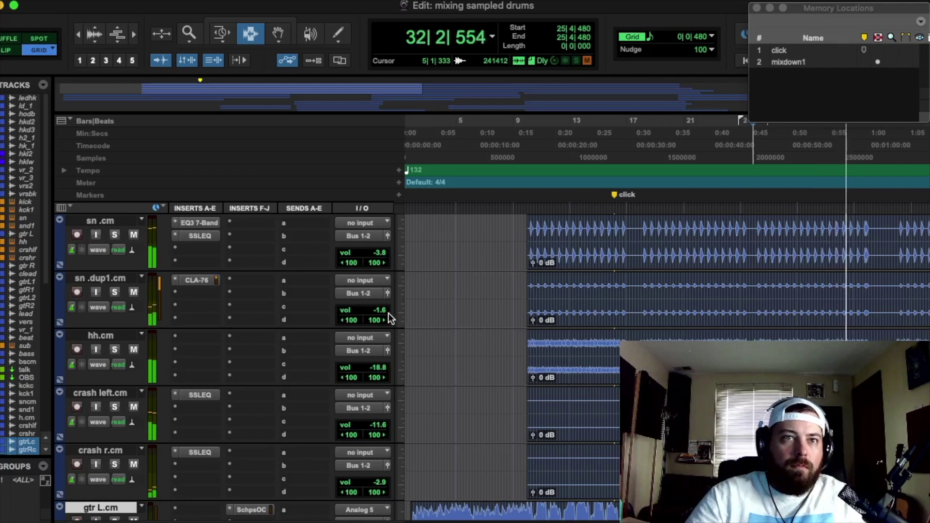
pyautogui.moveTo(379, 307); pyautogui.dragTo(382, 317)
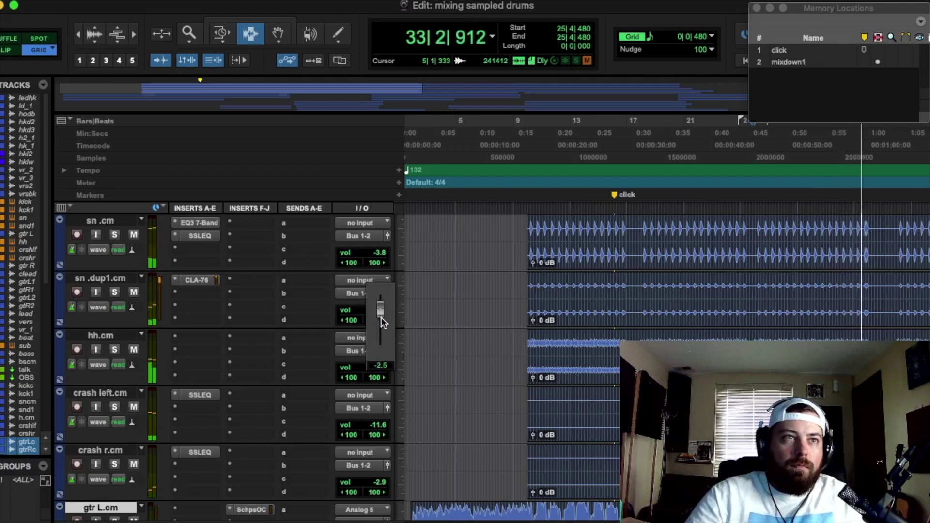
# Reduce the CLA-76 input on sn .dup1.cm to about -24.9, set the track volume to -3.1 and stop playback.
pyautogui.click(201, 278)
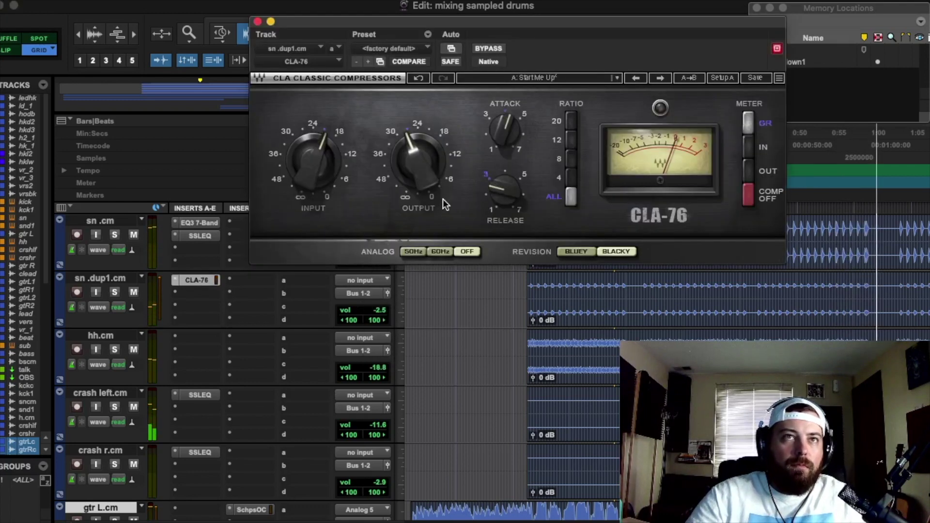
pyautogui.moveTo(320, 147); pyautogui.dragTo(320, 156)
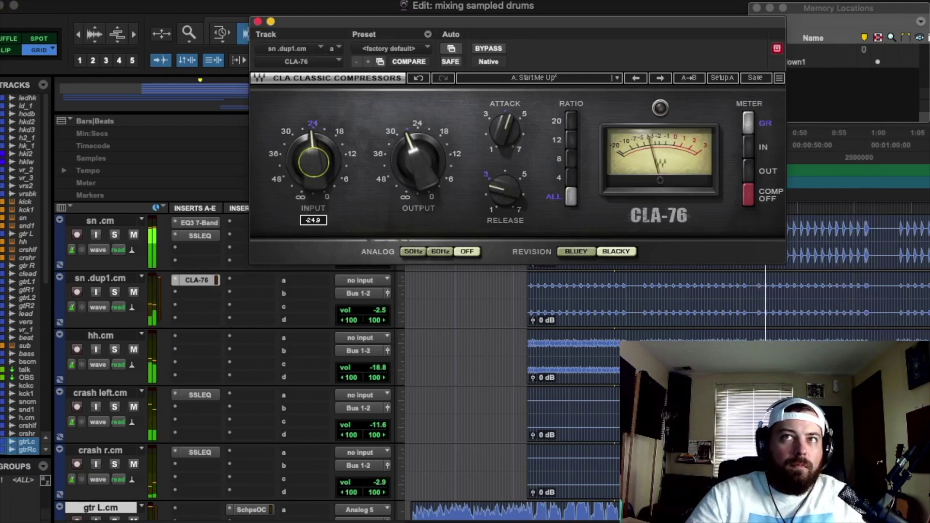
pyautogui.click(257, 21)
pyautogui.moveTo(380, 310); pyautogui.dragTo(381, 314)
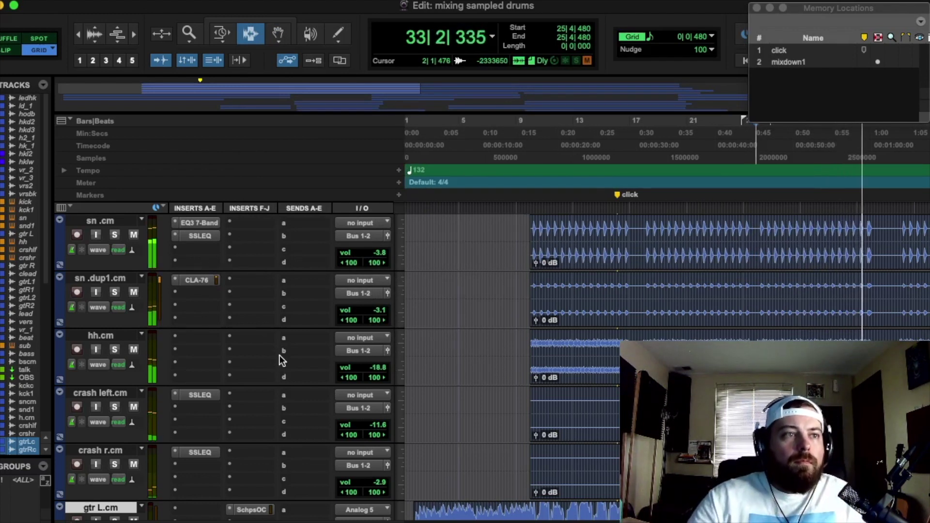
pyautogui.press('space')
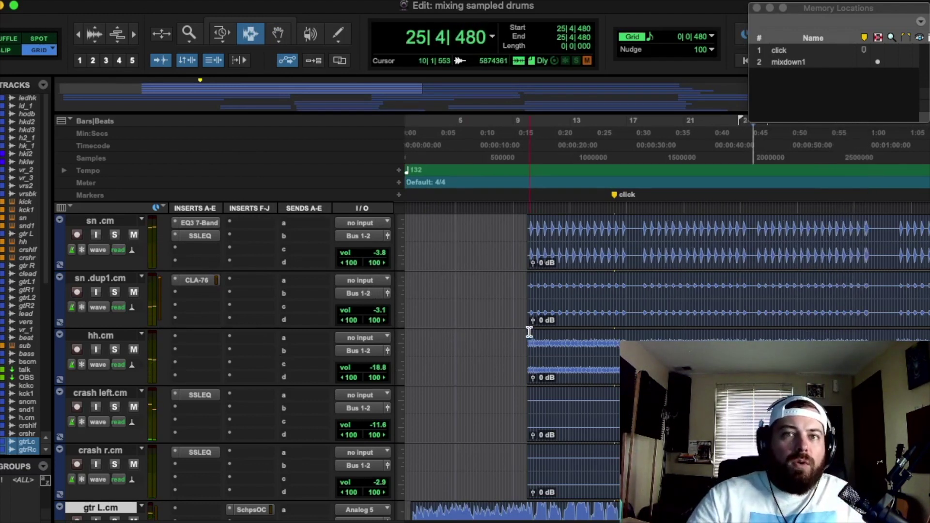
# Place the playback position at 10|1|480 on hh.cm and insert the stereo Scheps Omni Channel in the track's first insert slot.
pyautogui.click(529, 334)
pyautogui.click(191, 339)
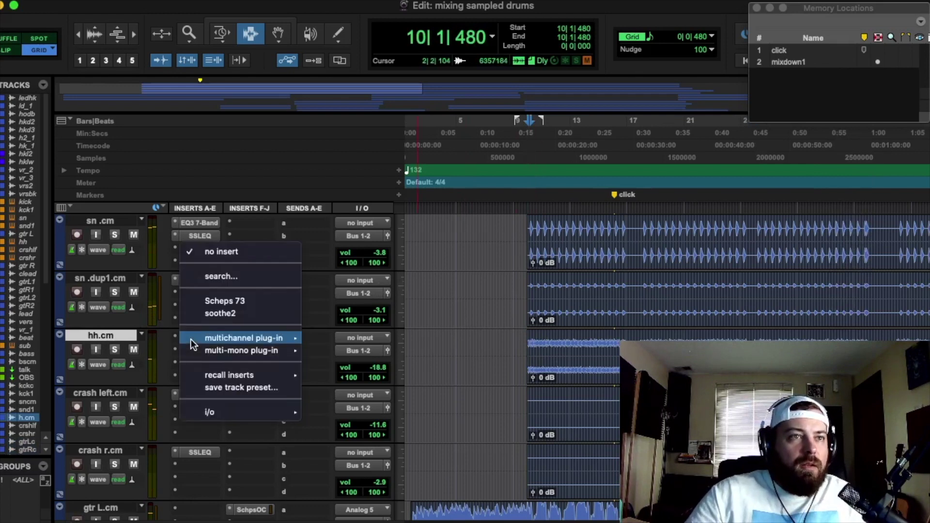
pyautogui.moveTo(306, 336)
pyautogui.moveTo(349, 354)
pyautogui.scroll(-10, 464, 475)
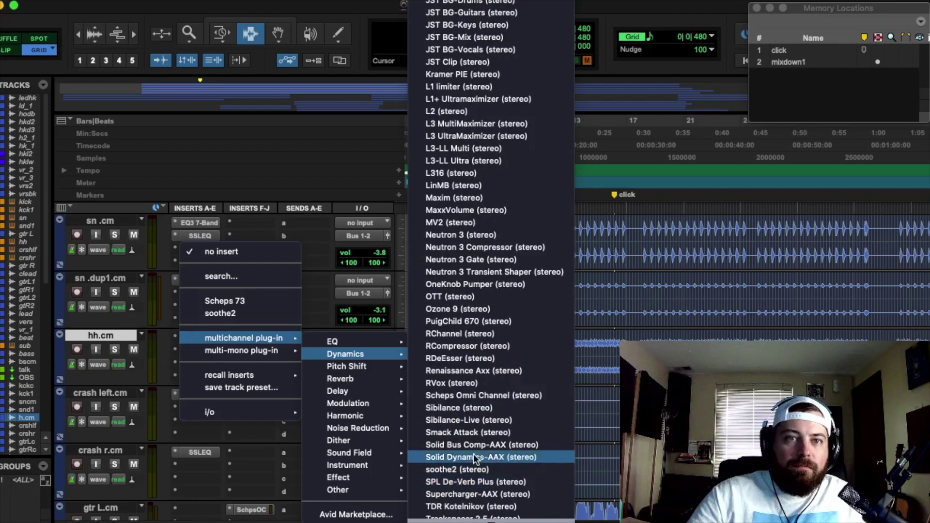
pyautogui.press('Escape')
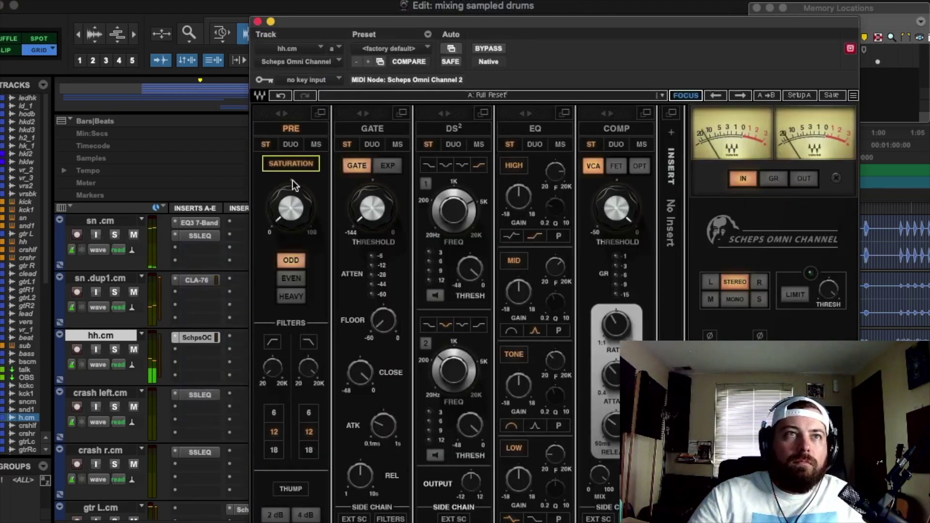
# Raise the Scheps Omni Channel's odd saturation on hh.cm to near its maximum, compare with bypass during playback, and close the plug-in window.
pyautogui.moveTo(293, 192); pyautogui.dragTo(293, 155)
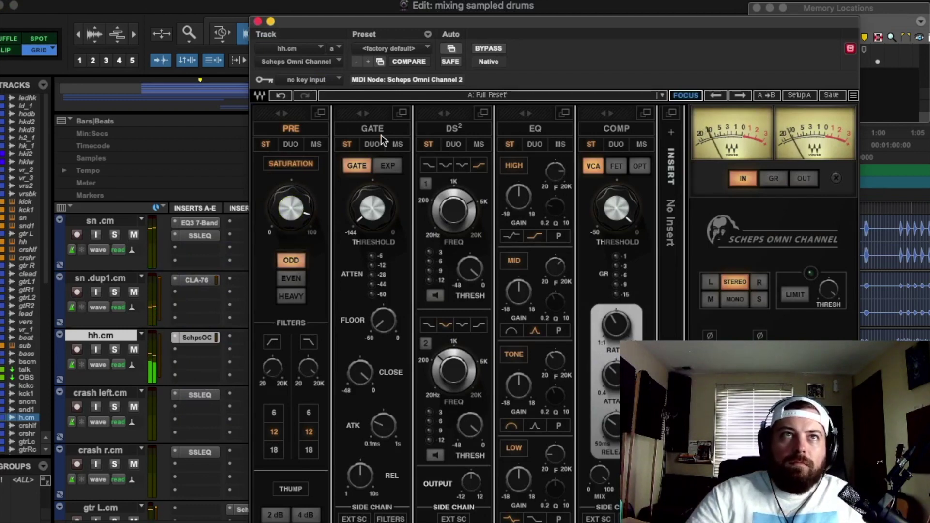
pyautogui.click(495, 50)
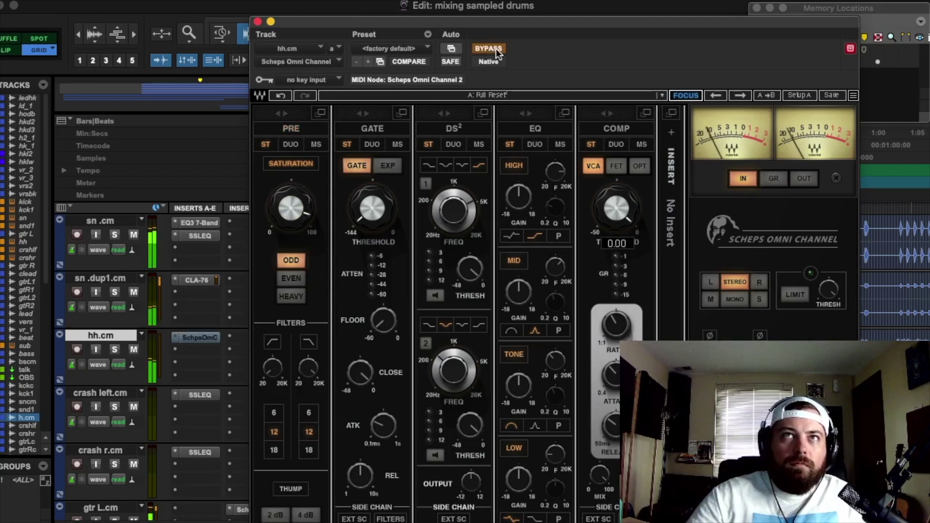
pyautogui.click(497, 53)
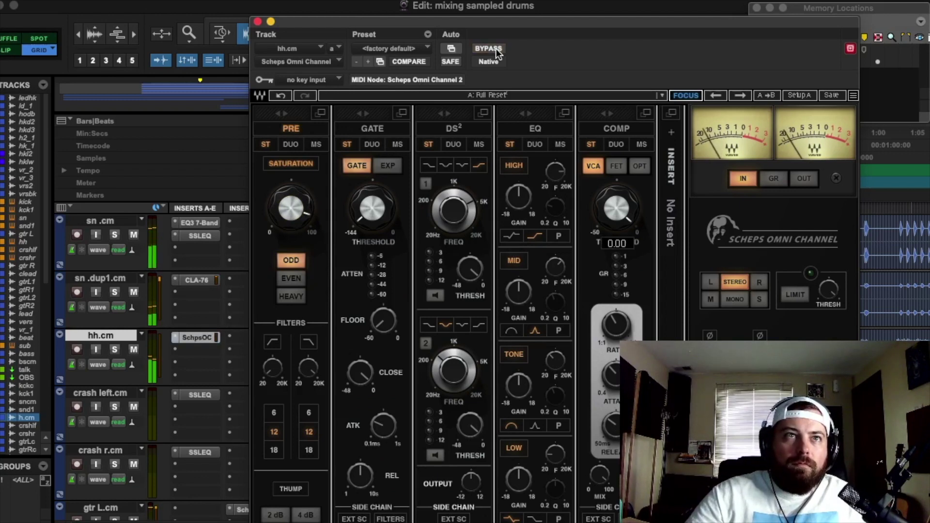
pyautogui.moveTo(302, 211); pyautogui.dragTo(302, 207)
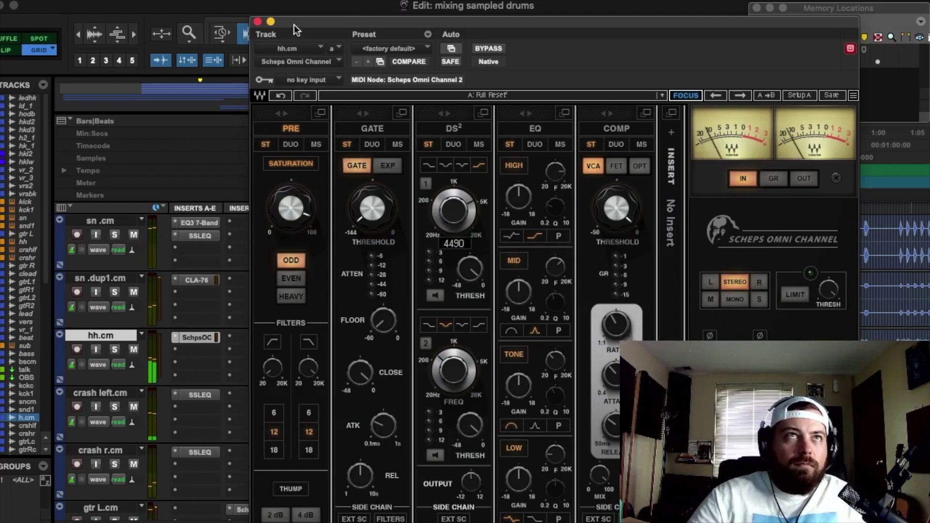
pyautogui.click(258, 22)
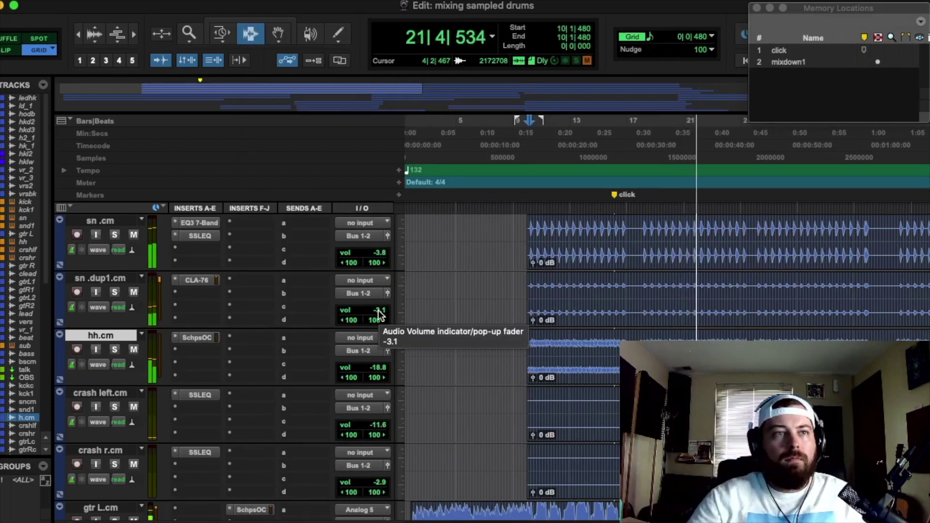
# Set the sn .dup1.cm track volume to 0.0 while the mix plays.
pyautogui.click(379, 310)
pyautogui.moveTo(379, 310); pyautogui.dragTo(383, 307)
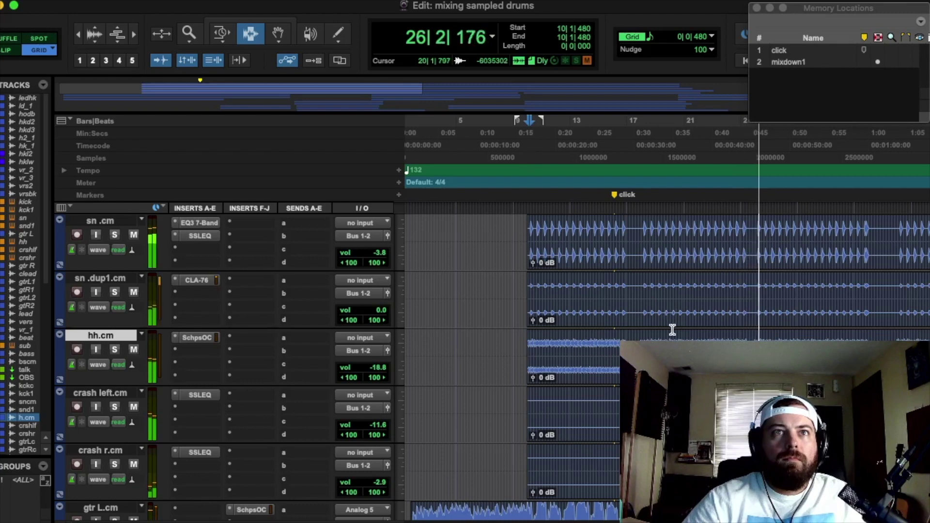
pyautogui.hscroll(10, 672, 327)
pyautogui.hscroll(-5, 673, 330)
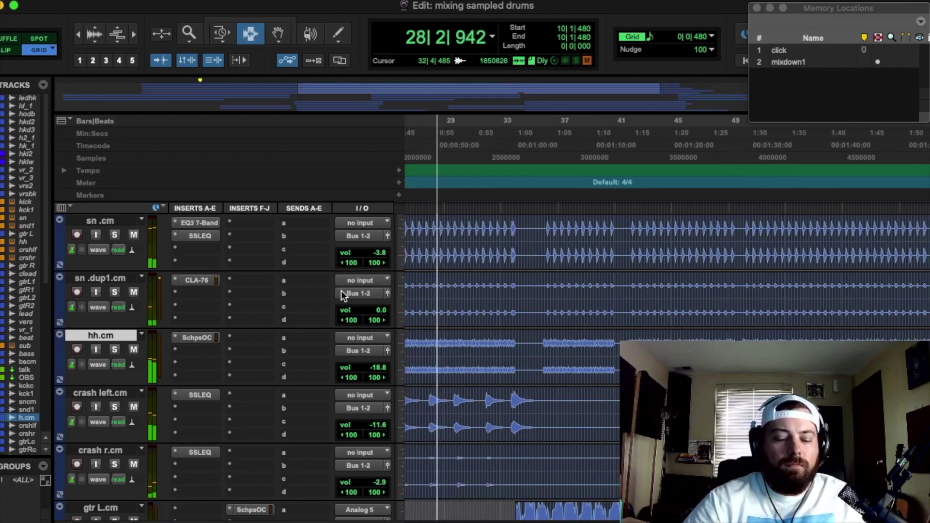
# Reopen Scheps Omni Channel on hh.cm, engage the high-cut filter in the PRE section, and compare the sound with bypass.
pyautogui.click(199, 337)
pyautogui.moveTo(308, 378)
pyautogui.mouseDown()
pyautogui.moveTo(307, 386)
pyautogui.moveTo(308, 378)
pyautogui.mouseUp()
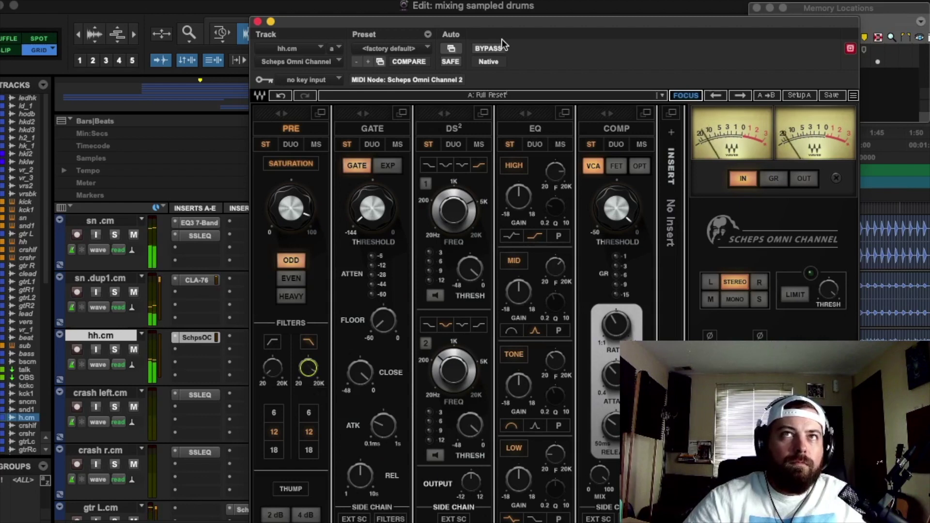
pyautogui.click(492, 49)
pyautogui.click(493, 48)
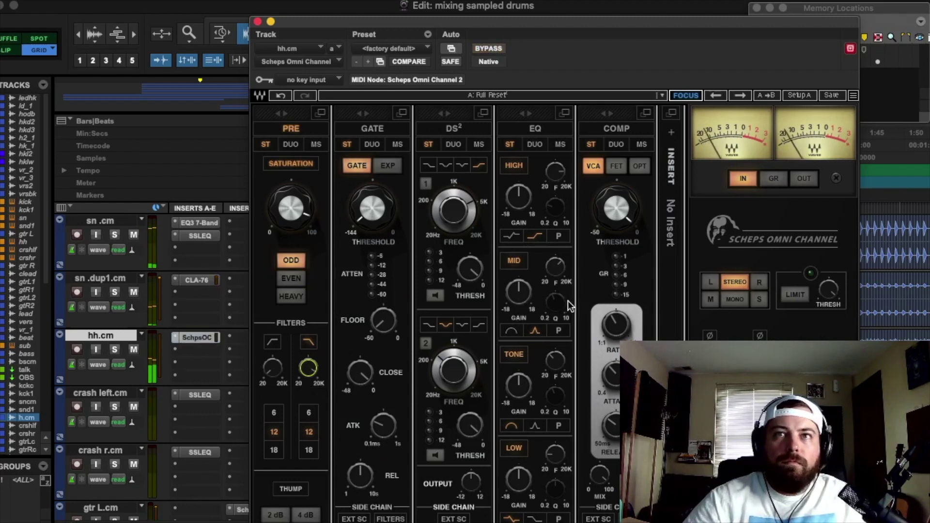
# Set the MID EQ gain on hh.cm to about -3.1, compare with bypass during playback, and close the plug-in window.
pyautogui.click(562, 269)
pyautogui.moveTo(518, 290); pyautogui.dragTo(518, 297)
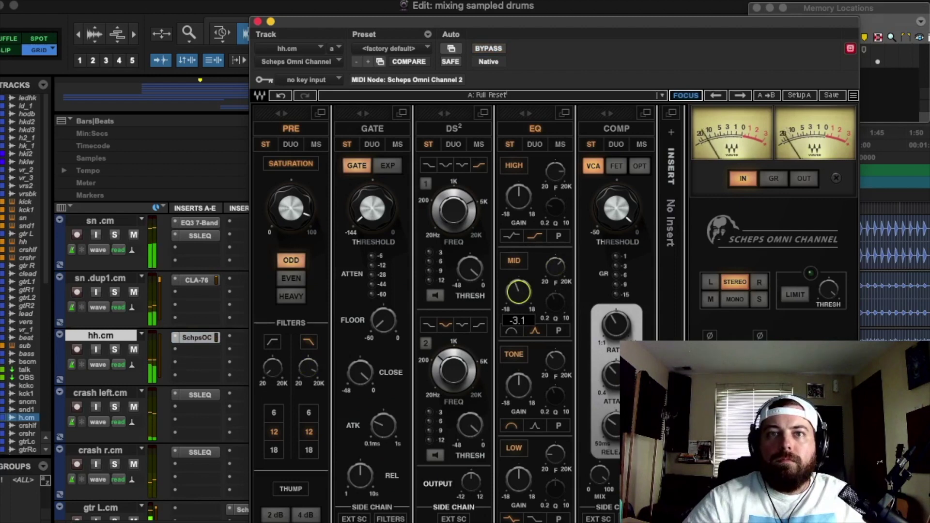
pyautogui.click(490, 50)
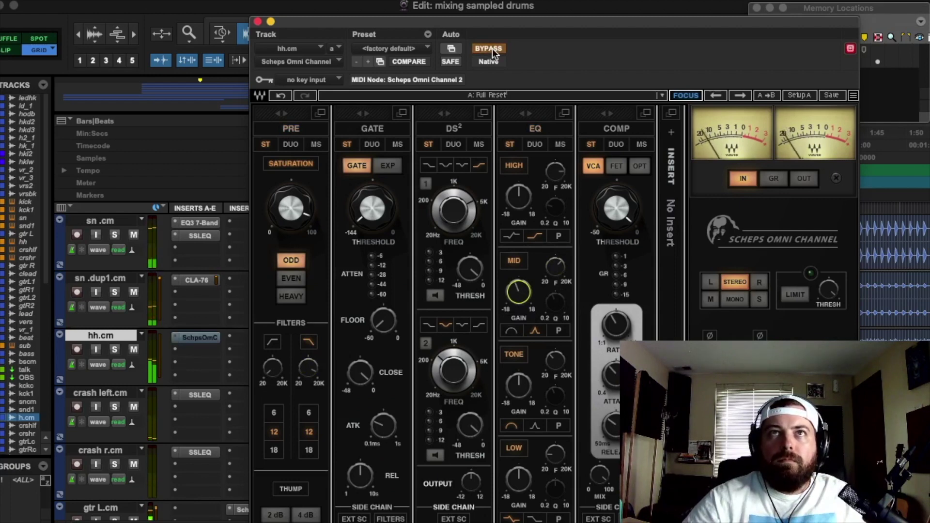
pyautogui.click(490, 49)
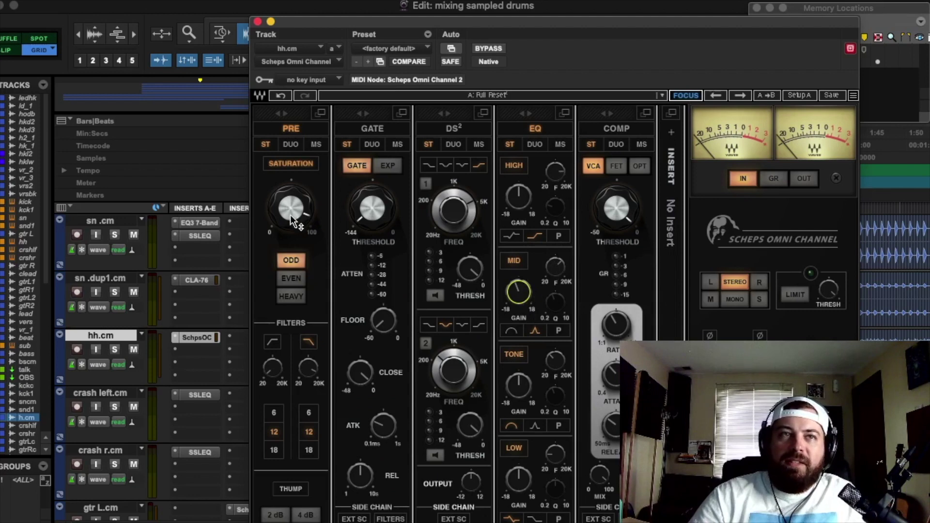
pyautogui.moveTo(292, 213)
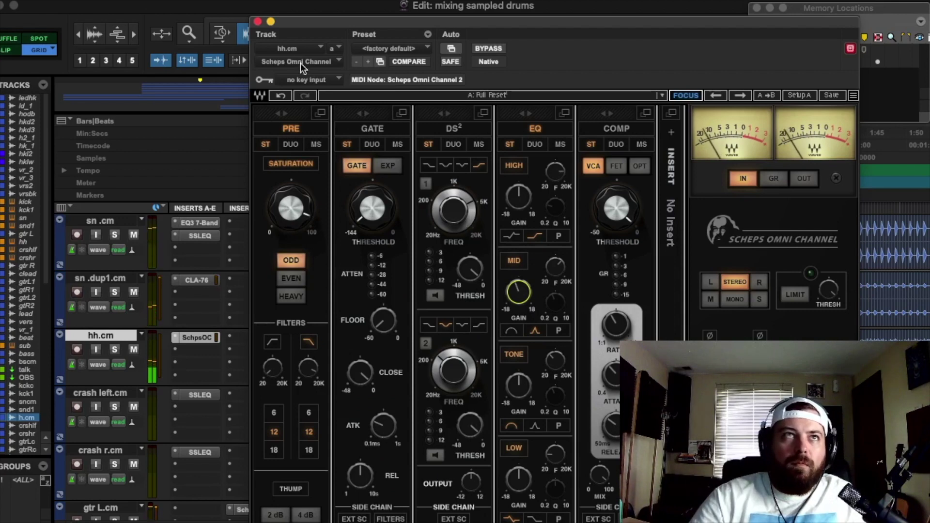
pyautogui.click(258, 22)
# Listen to the mix while looking over the drum and guitar tracks, stop playback, and bring the crash tracks into view.
pyautogui.scroll(-6, 439, 391)
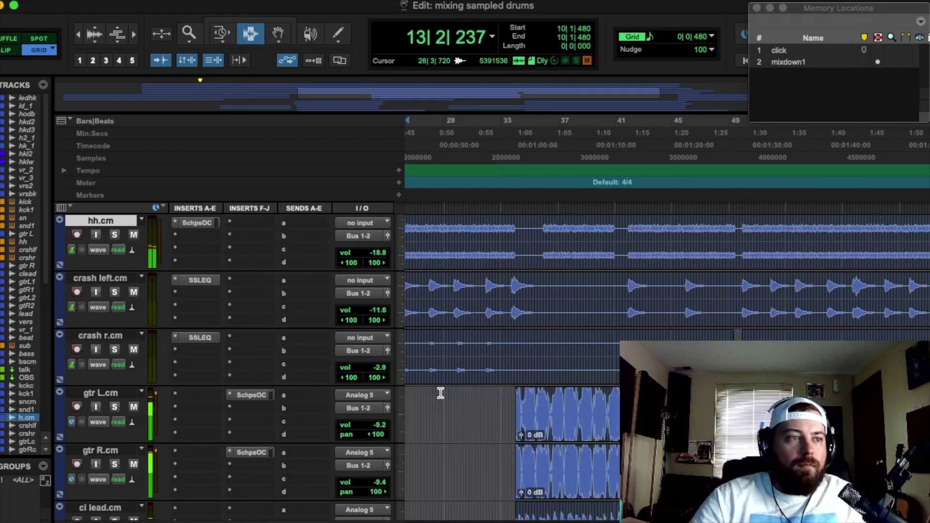
pyautogui.scroll(6, 441, 392)
pyautogui.scroll(3, 440, 393)
pyautogui.press('space')
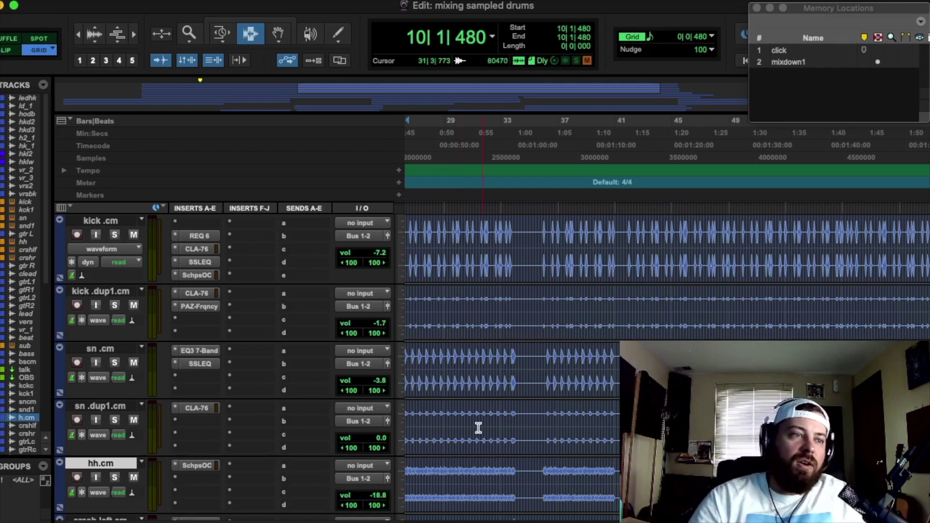
pyautogui.scroll(-2, 467, 420)
pyautogui.scroll(-1, 466, 420)
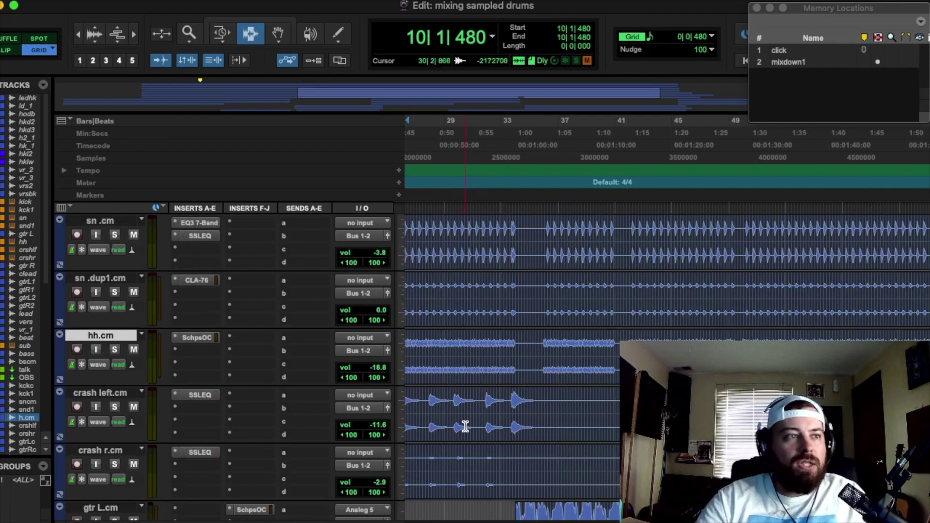
pyautogui.scroll(-2, 464, 426)
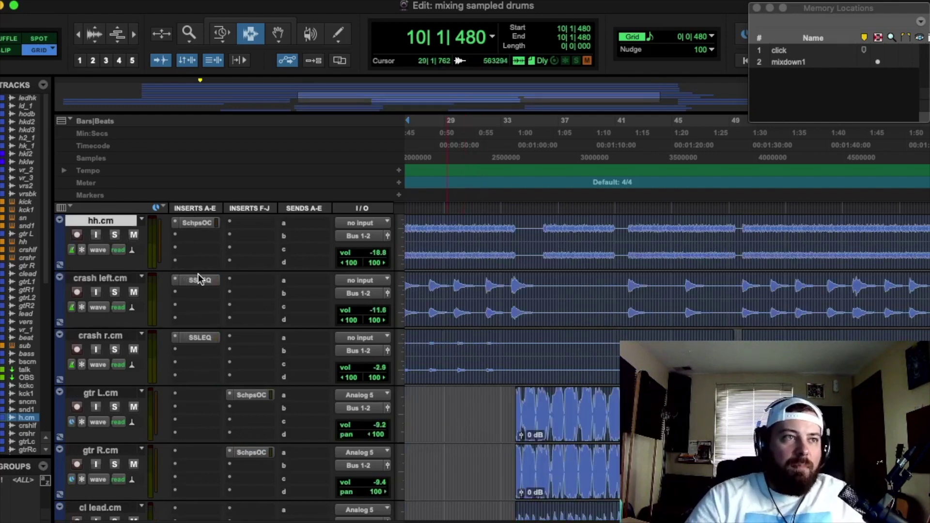